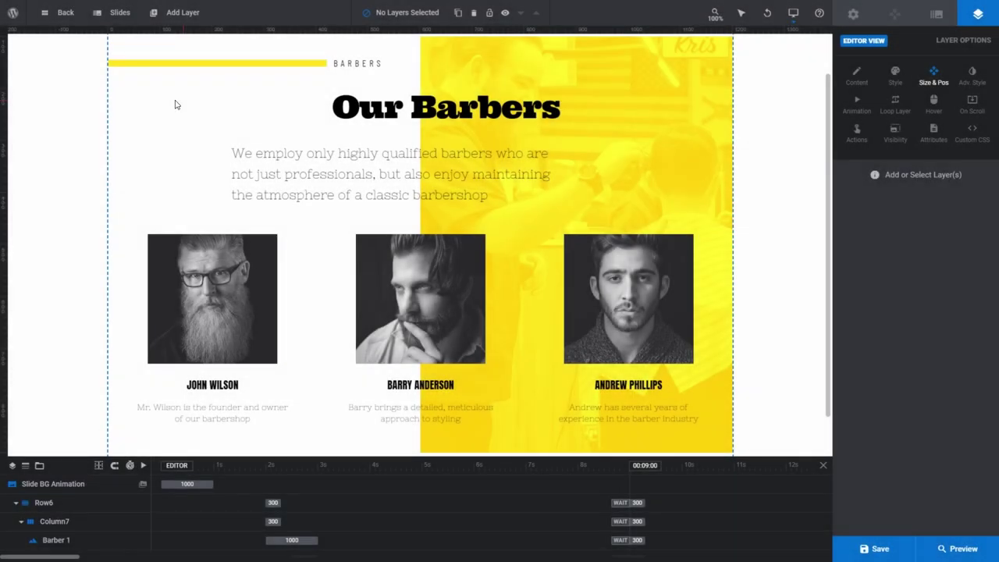
# Add a new shape layer with the yellow preset background colour
pyautogui.moveTo(176, 15)
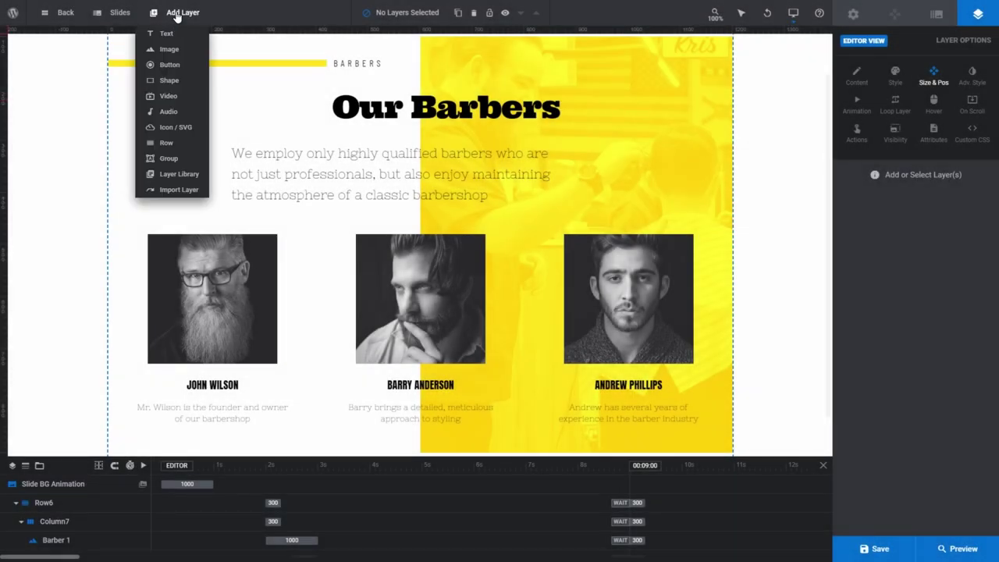
pyautogui.click(167, 81)
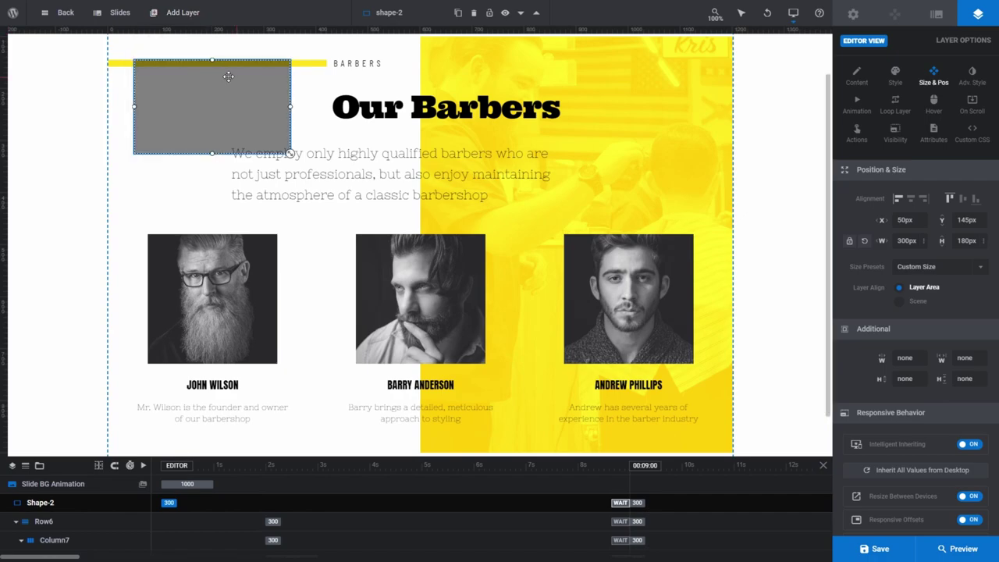
pyautogui.click(896, 78)
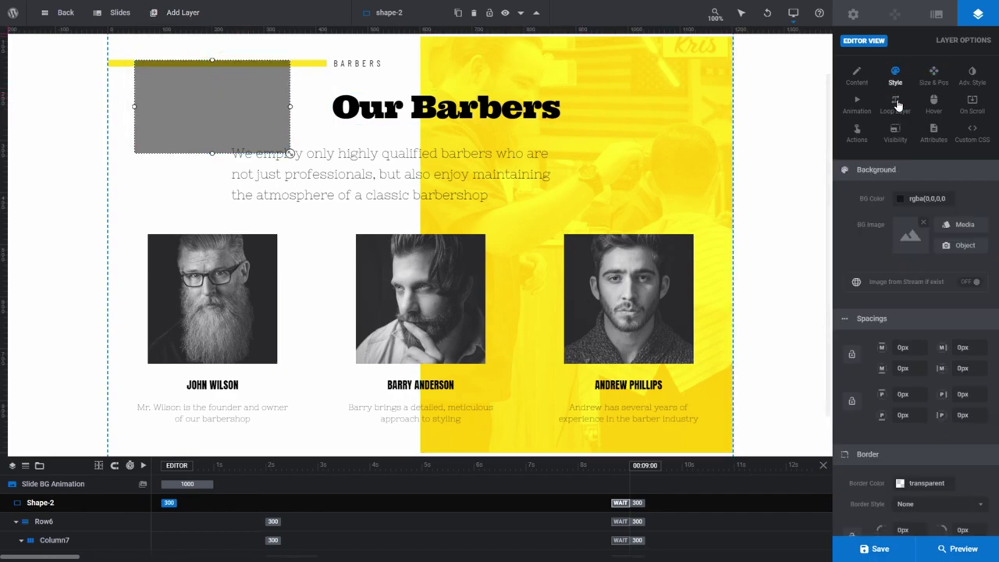
pyautogui.click(900, 199)
pyautogui.click(523, 321)
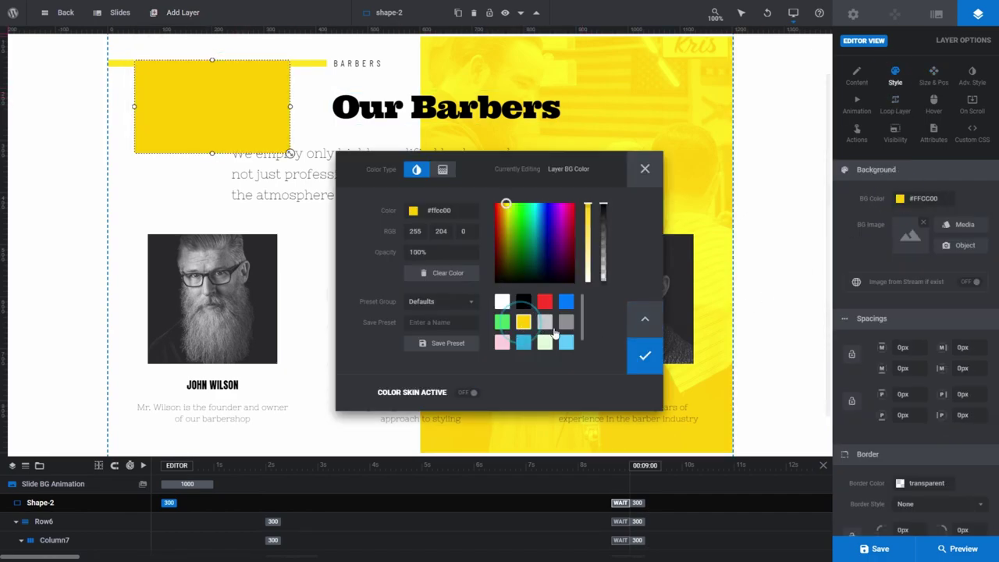
pyautogui.click(645, 356)
# Move and resize the yellow shape to cover the slide's right panel
pyautogui.moveTo(513, 25)
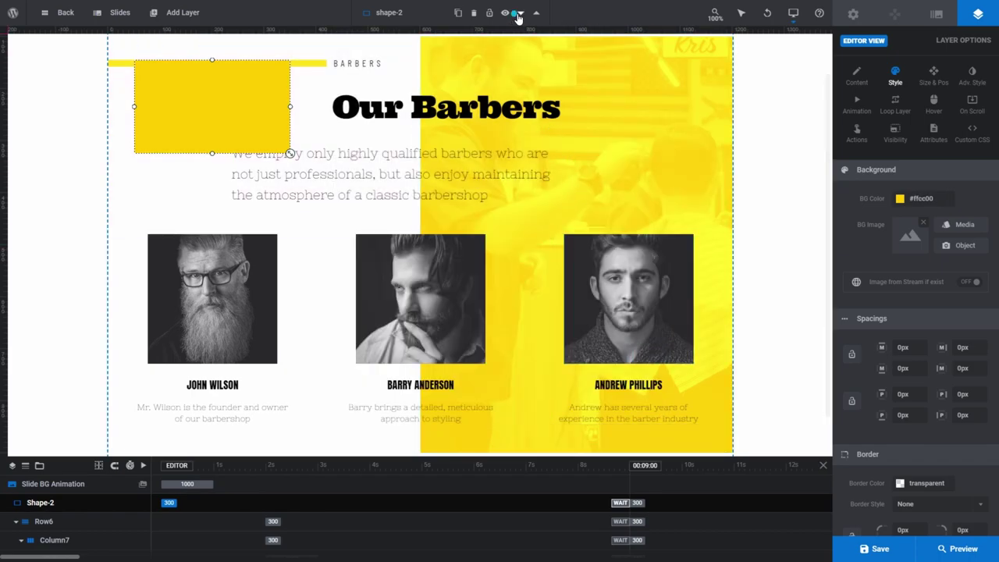
pyautogui.moveTo(233, 85); pyautogui.dragTo(527, 76)
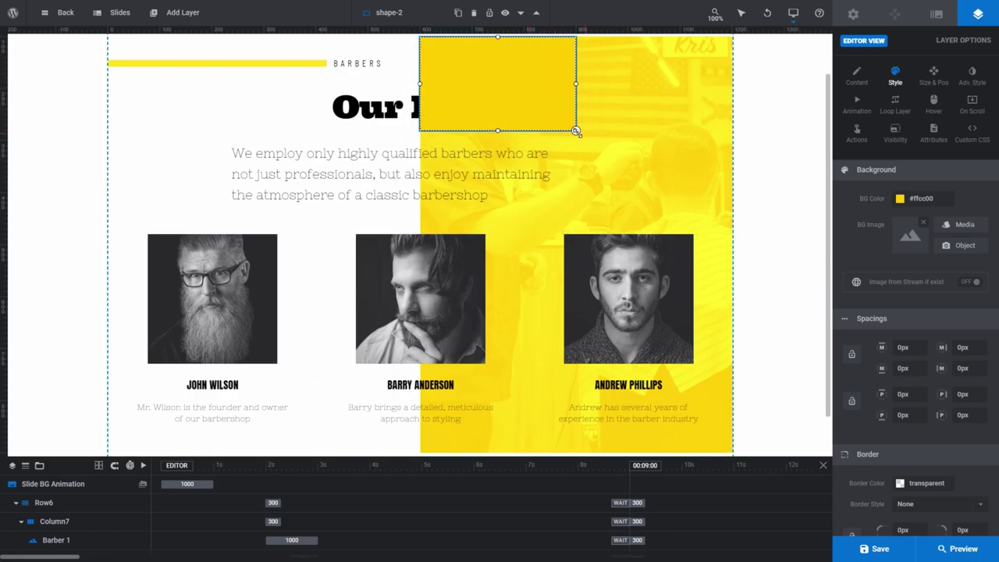
pyautogui.moveTo(576, 130); pyautogui.dragTo(735, 225)
pyautogui.moveTo(576, 224); pyautogui.dragTo(575, 451)
# Delete the Image 19 barbershop photo layer
pyautogui.scroll(-5, 86, 523)
pyautogui.scroll(5, 74, 523)
pyautogui.click(56, 490)
pyautogui.press('Delete')
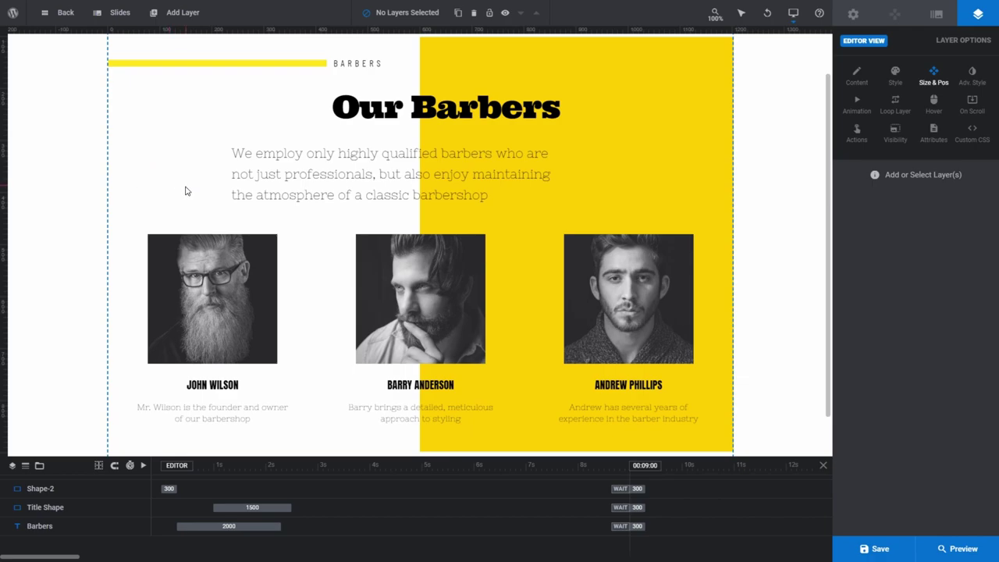
pyautogui.click(647, 142)
pyautogui.click(894, 85)
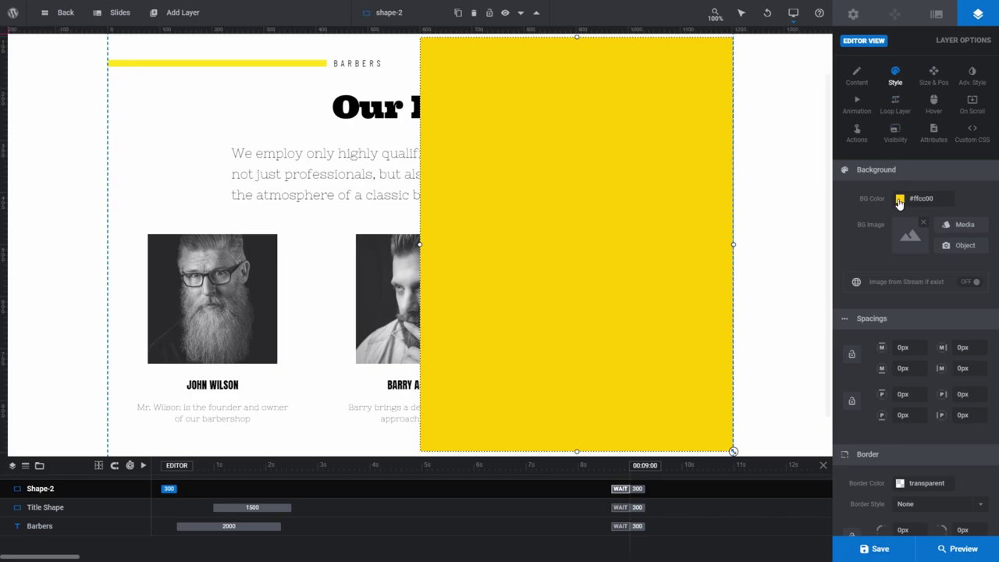
pyautogui.click(900, 200)
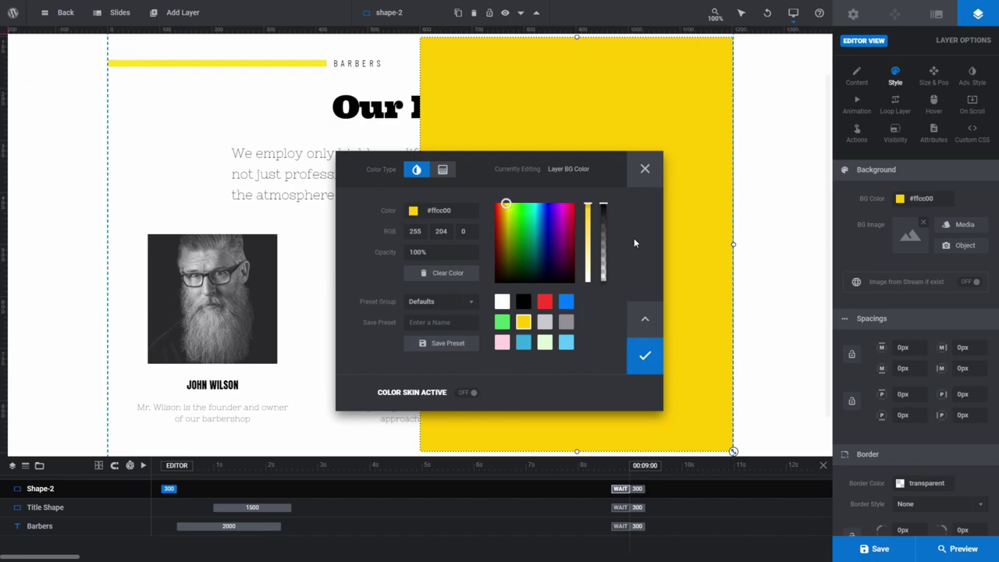
pyautogui.click(644, 171)
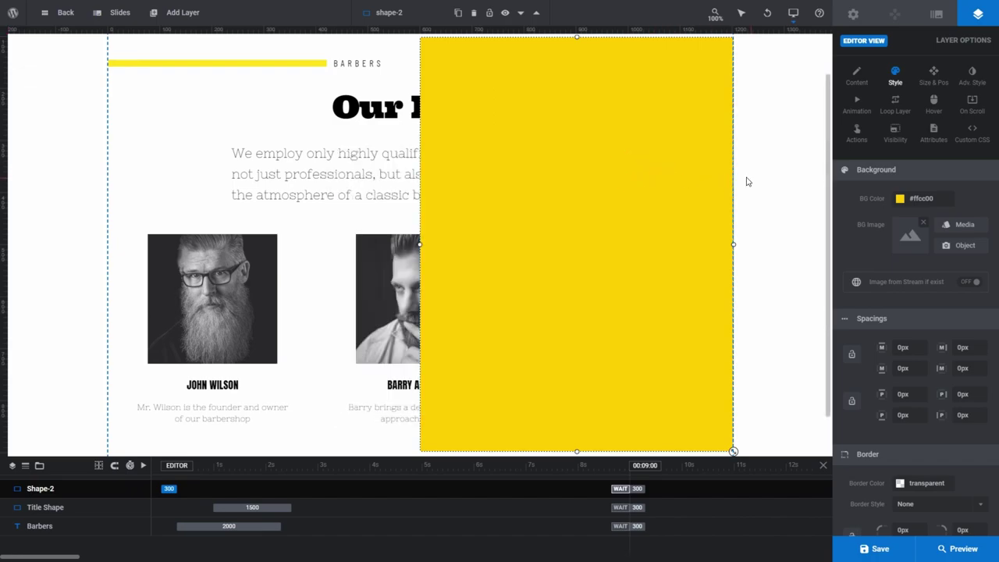
pyautogui.click(751, 181)
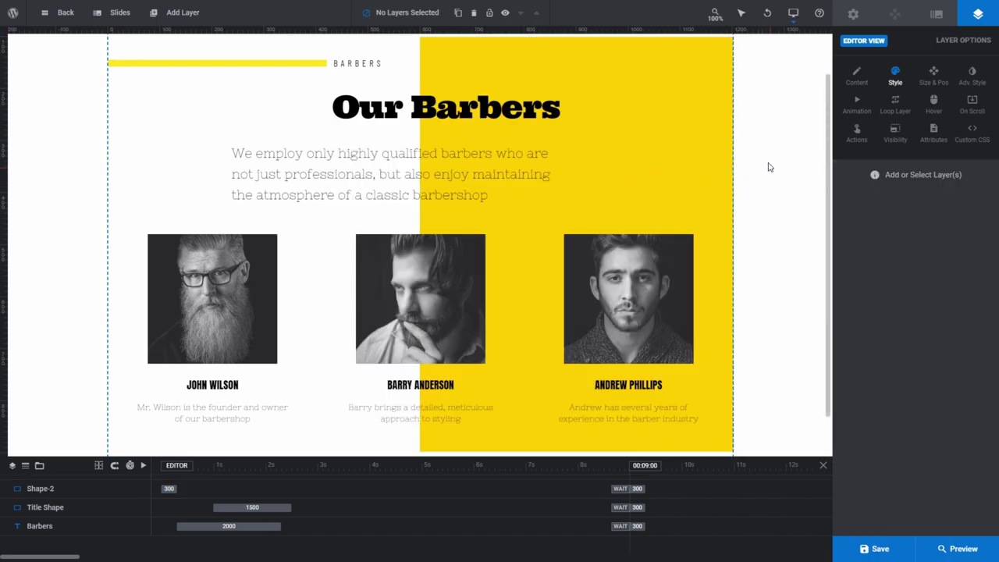
# Bring up the colour picker for the slide's Background BG Color in Slide Options
pyautogui.click(933, 19)
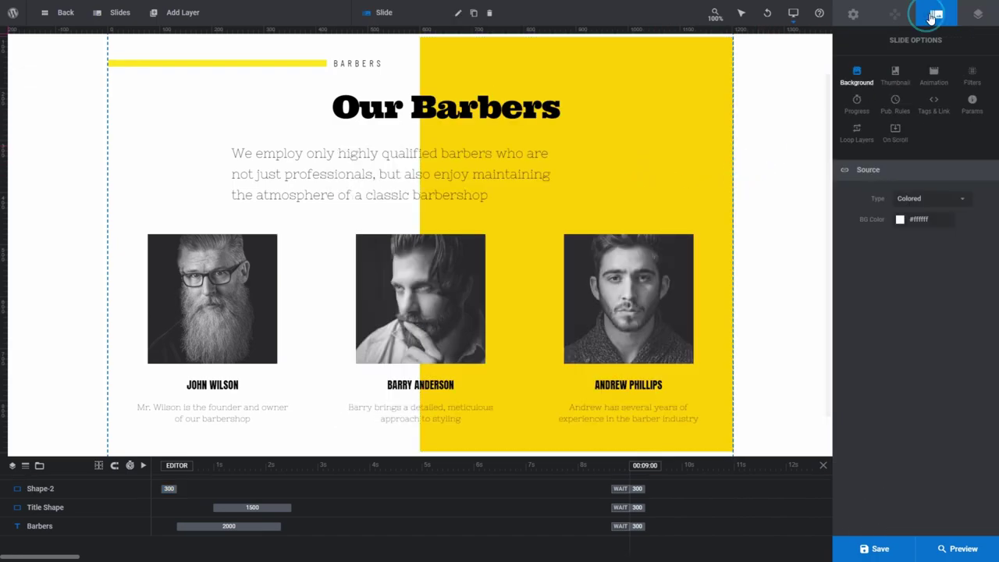
pyautogui.click(911, 221)
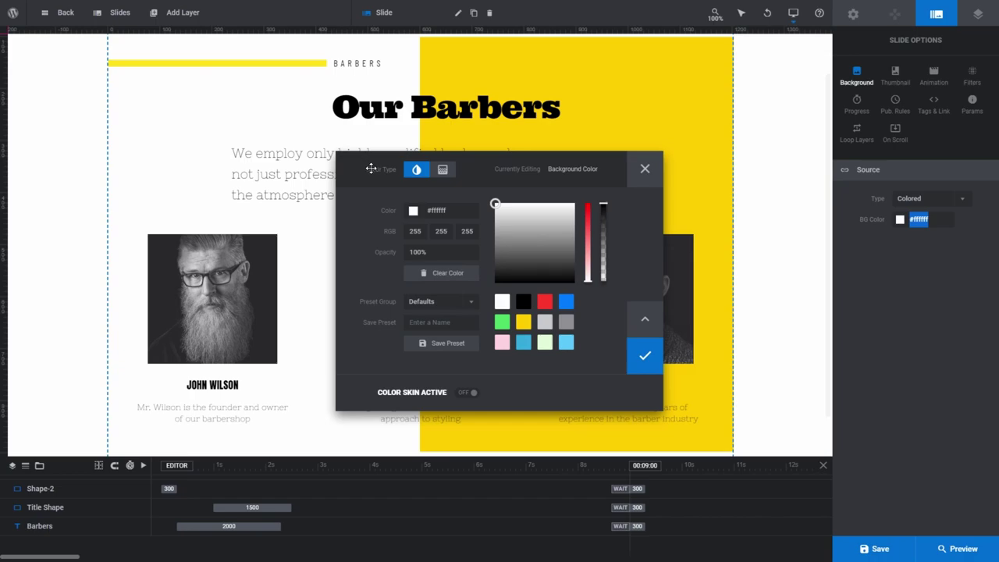
# Drag the background colour picker dialog up and to the left
pyautogui.moveTo(370, 169); pyautogui.dragTo(303, 107)
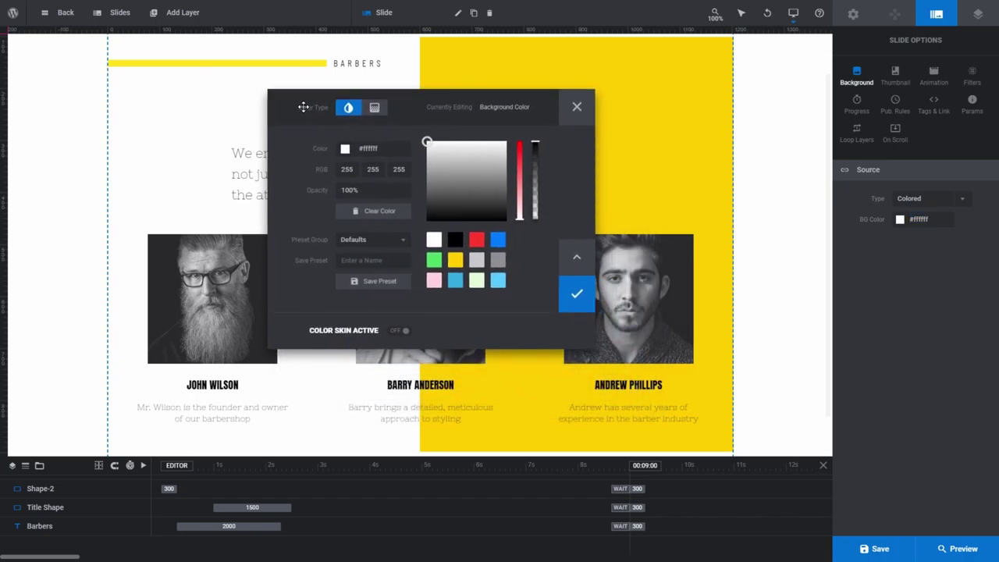
pyautogui.click(375, 110)
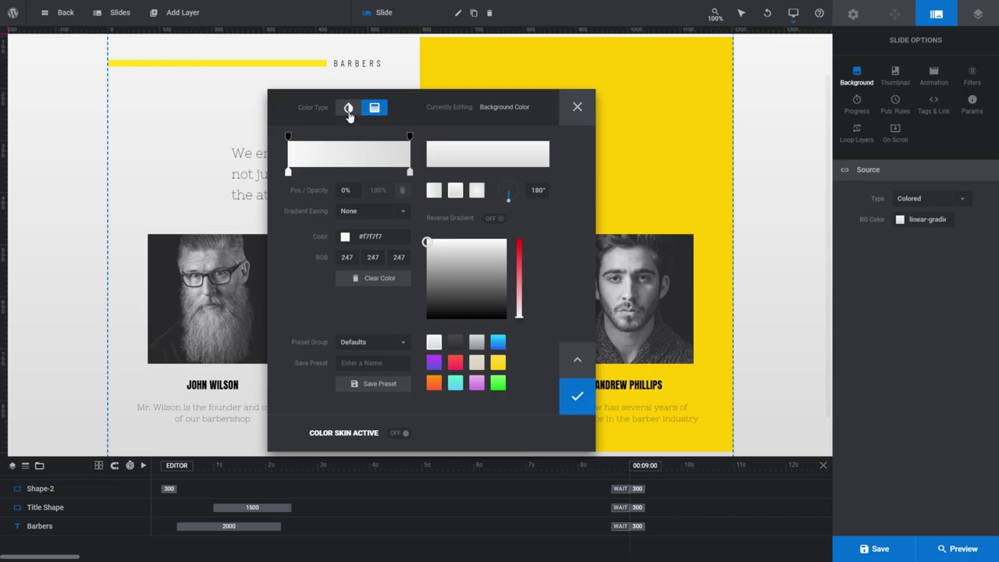
pyautogui.click(349, 110)
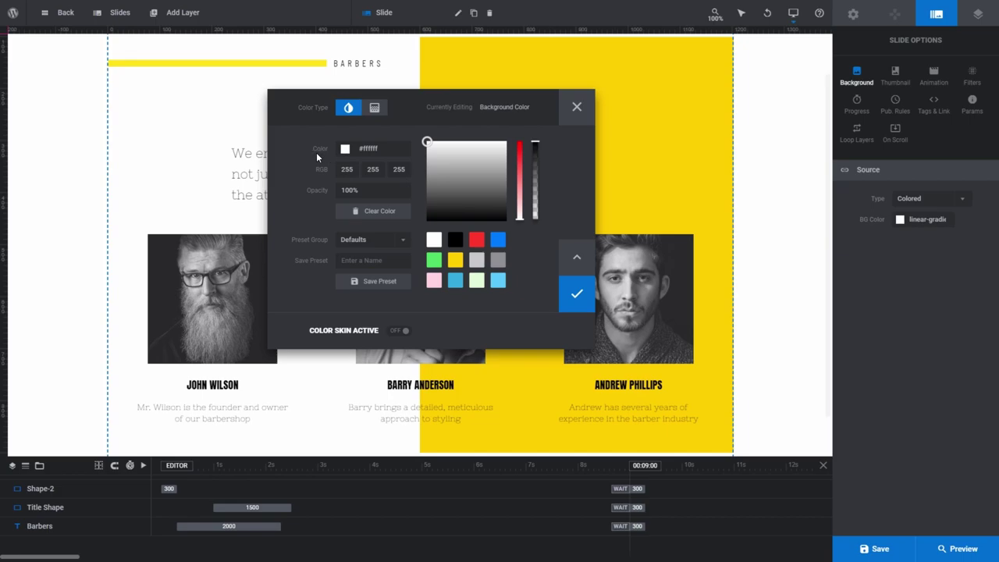
# Enter light blue hex 91d8eb for the slide background and review its RGB values
pyautogui.moveTo(359, 149); pyautogui.dragTo(403, 151)
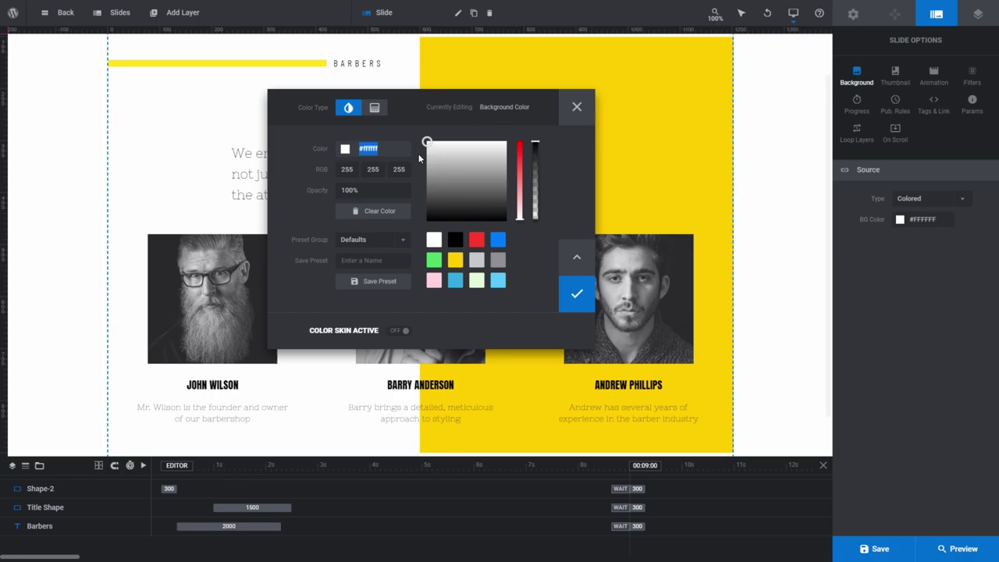
pyautogui.write('91d')
pyautogui.write('8eb')
pyautogui.press('Return')
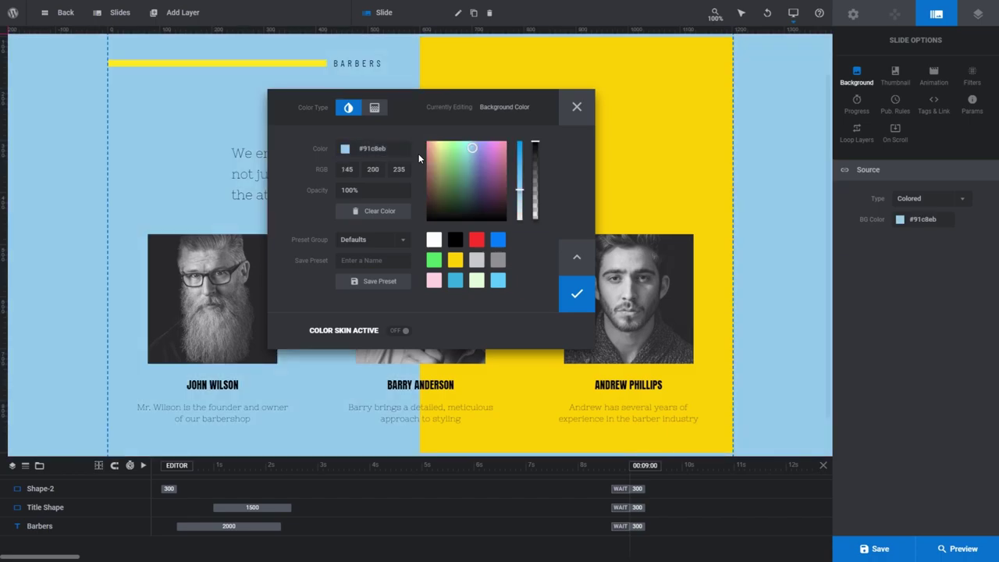
pyautogui.doubleClick(347, 169)
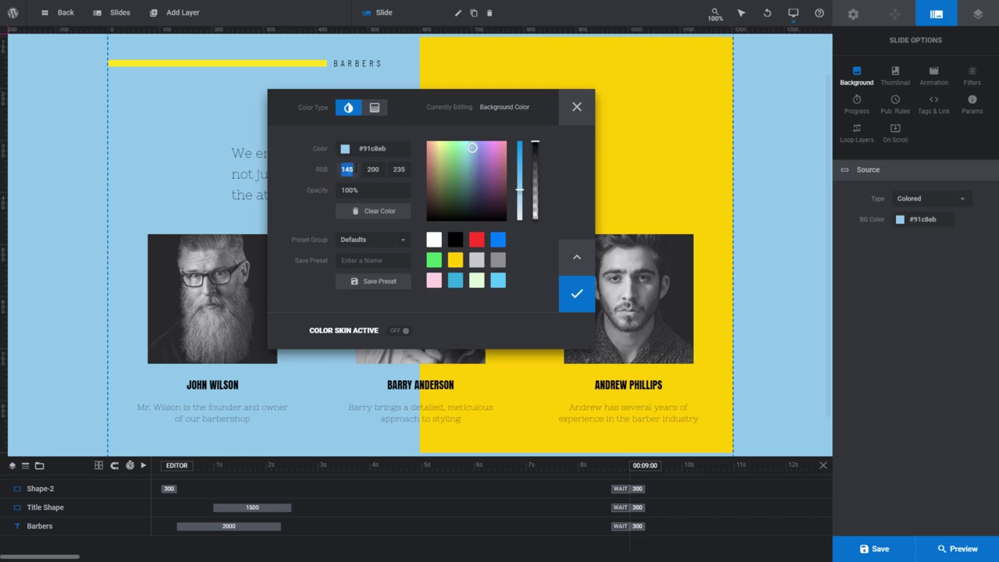
pyautogui.doubleClick(372, 169)
pyautogui.doubleClick(398, 169)
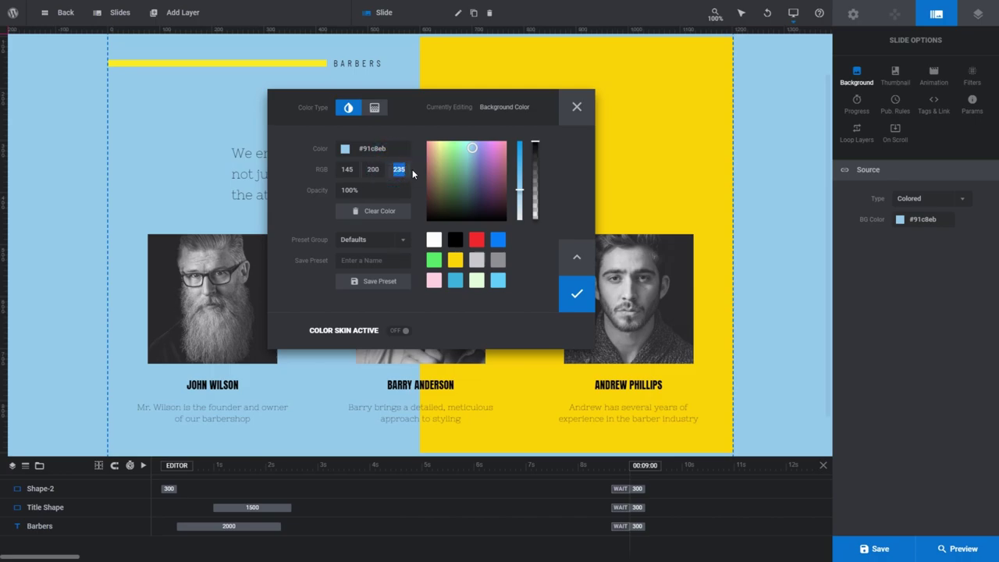
pyautogui.click(421, 173)
# Set the background colour's R, G, B values to 140, 195, 230
pyautogui.click(346, 169)
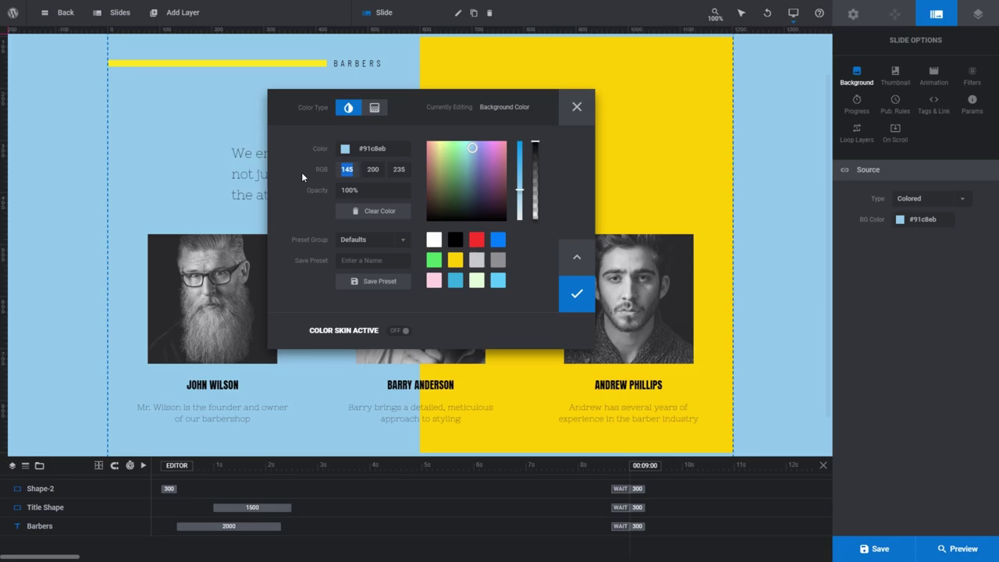
pyautogui.write('140')
pyautogui.press('Tab')
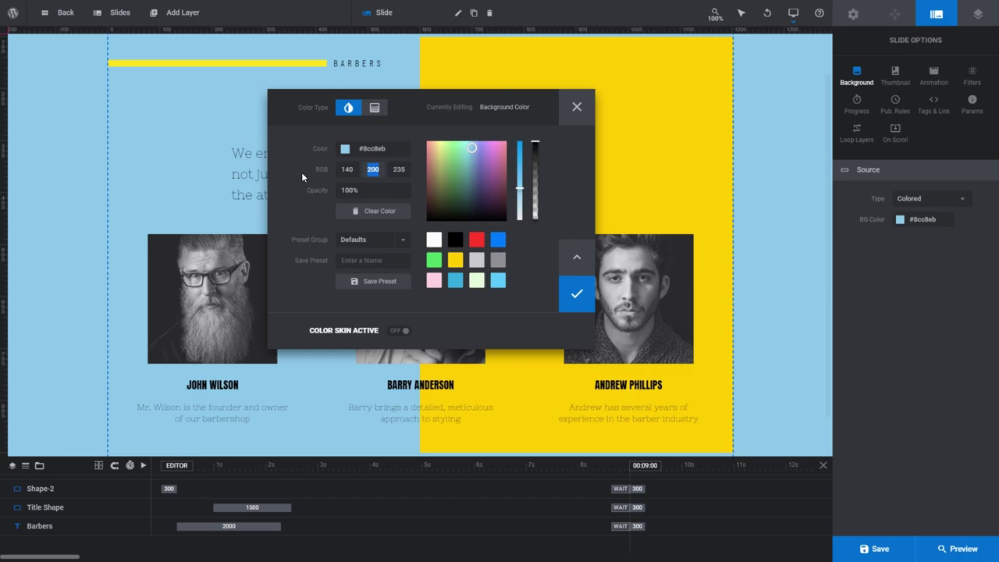
pyautogui.write('195')
pyautogui.press('Tab')
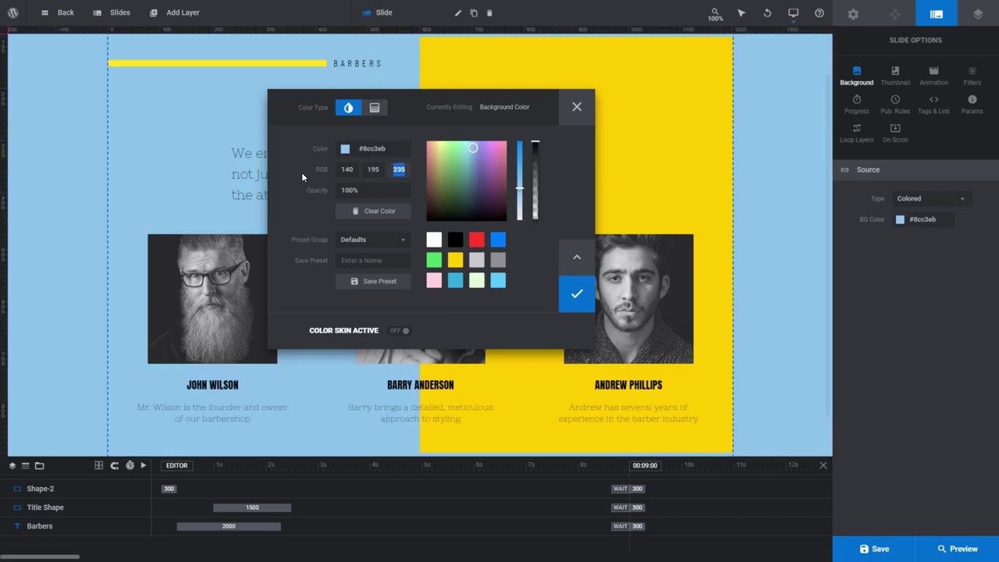
pyautogui.write('230')
pyautogui.press('Tab')
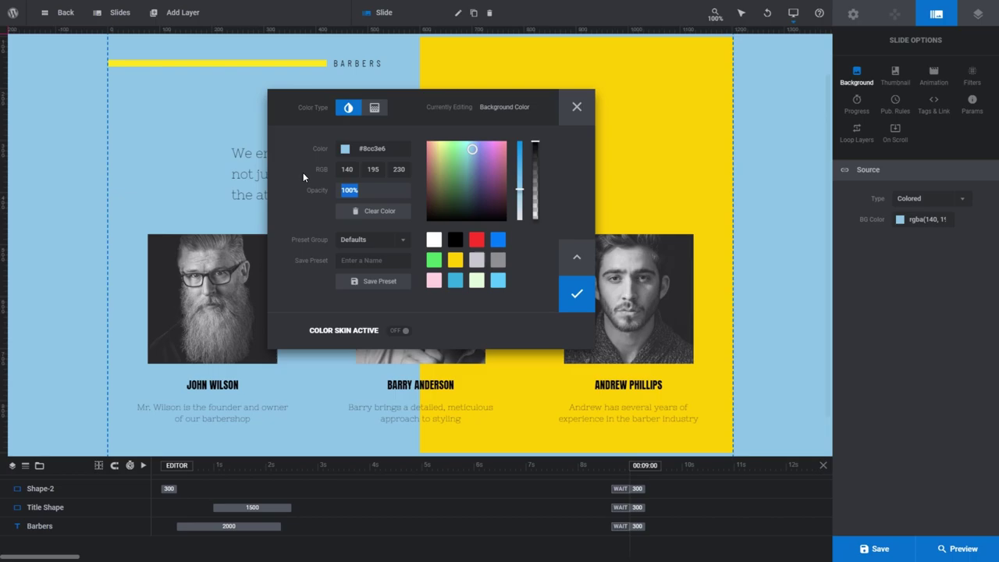
# Try background opacity values of 50%, 100% and 0%
pyautogui.write('50')
pyautogui.press('Return')
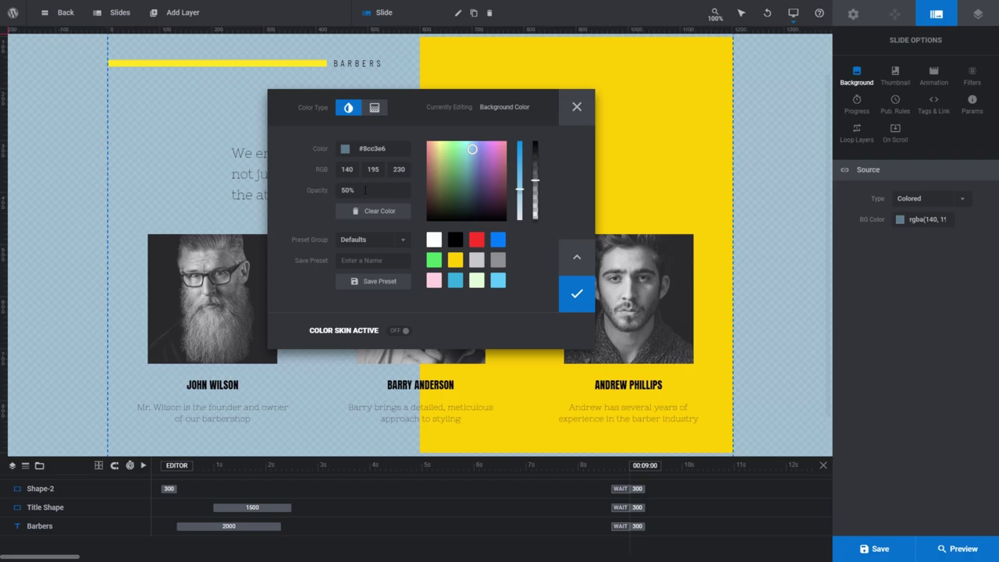
pyautogui.click(367, 189)
pyautogui.write('100')
pyautogui.press('Return')
pyautogui.click(309, 192)
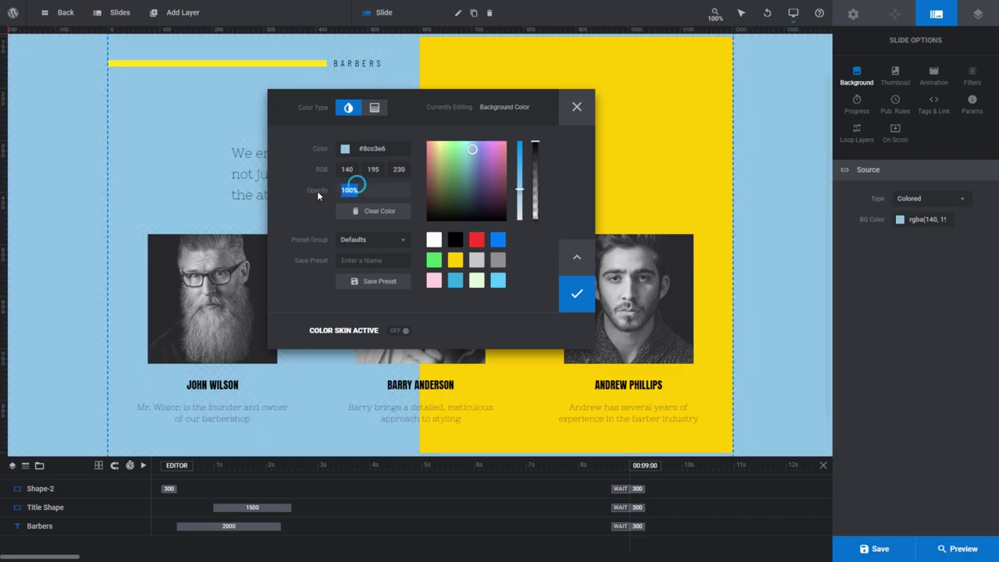
pyautogui.write('0')
pyautogui.press('Return')
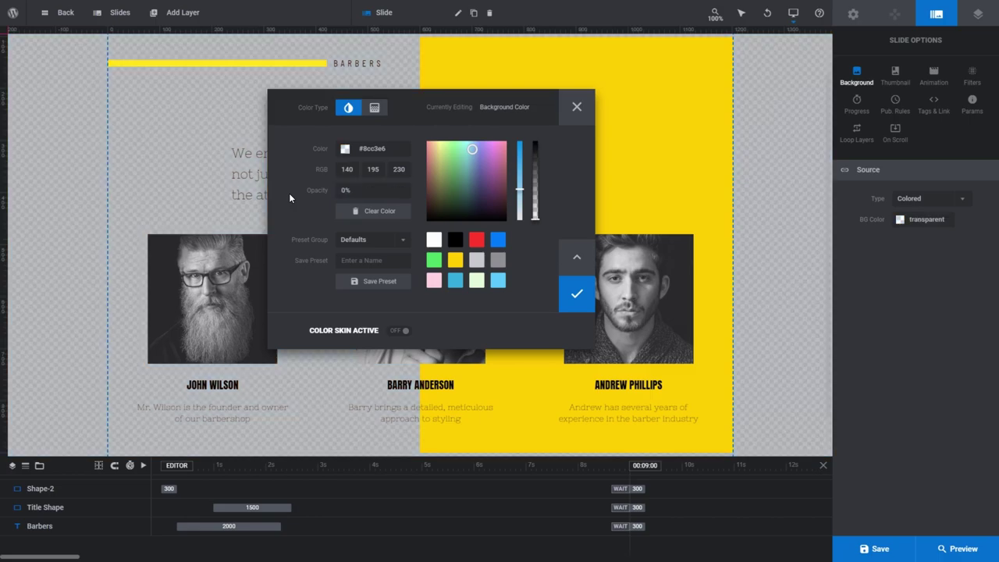
# Return background opacity to 100%, then set it to 30%
pyautogui.click(309, 192)
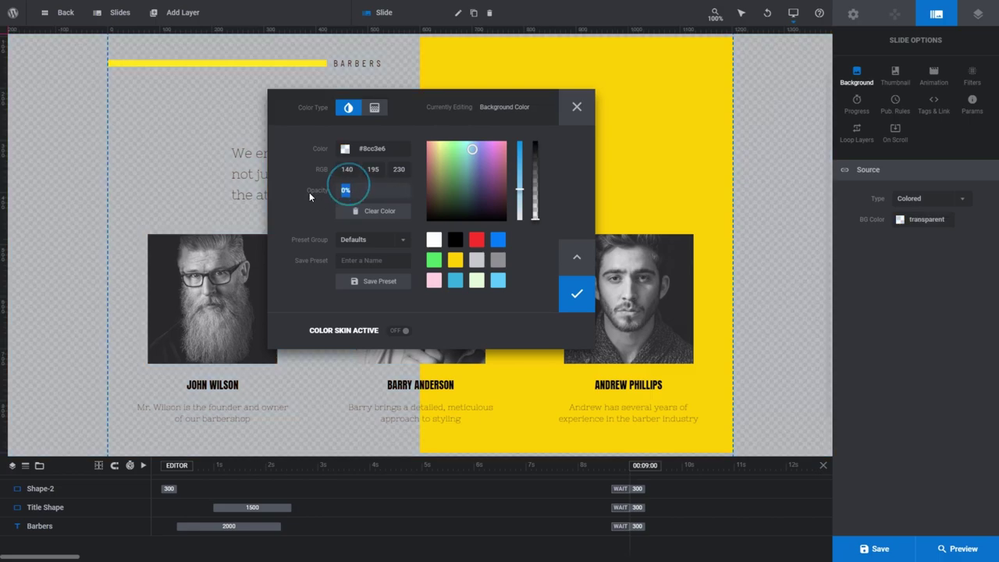
pyautogui.write('100')
pyautogui.press('Return')
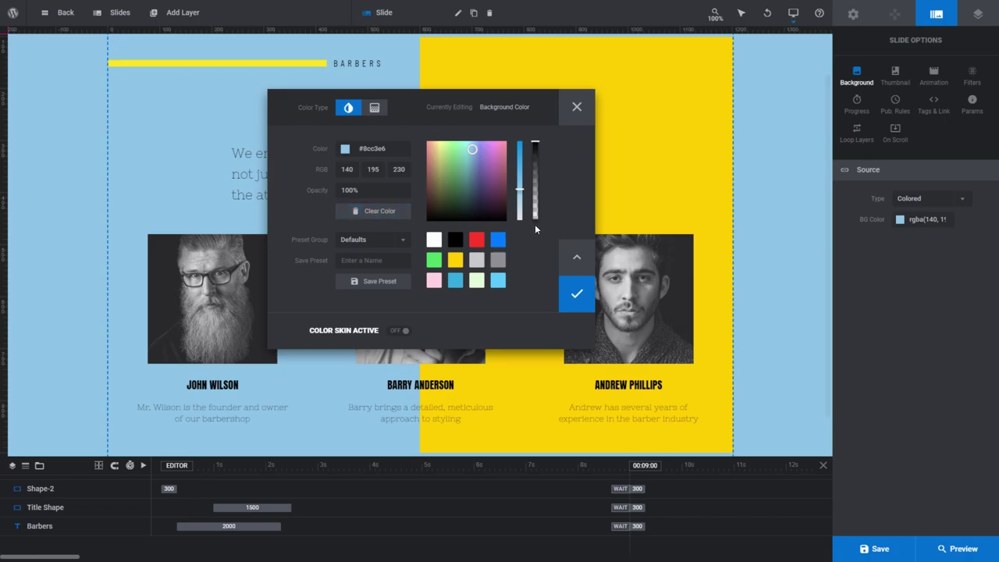
pyautogui.click(373, 189)
pyautogui.write('30')
pyautogui.press('Return')
# Drag the background opacity slider up to 73%, then down to 0%
pyautogui.moveTo(535, 195); pyautogui.dragTo(536, 166)
pyautogui.moveTo(535, 160)
pyautogui.mouseDown()
pyautogui.moveTo(537, 224)
pyautogui.moveTo(552, 163)
pyautogui.mouseUp()
pyautogui.click(374, 211)
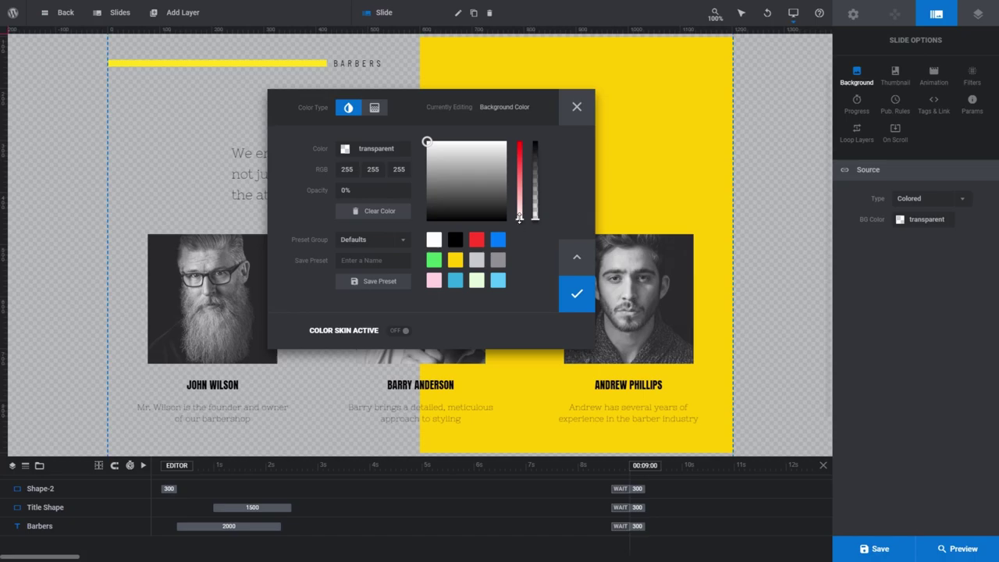
# Drag the colour picker from pink through red until the background reads cyan #00bff9
pyautogui.moveTo(519, 218); pyautogui.dragTo(519, 209)
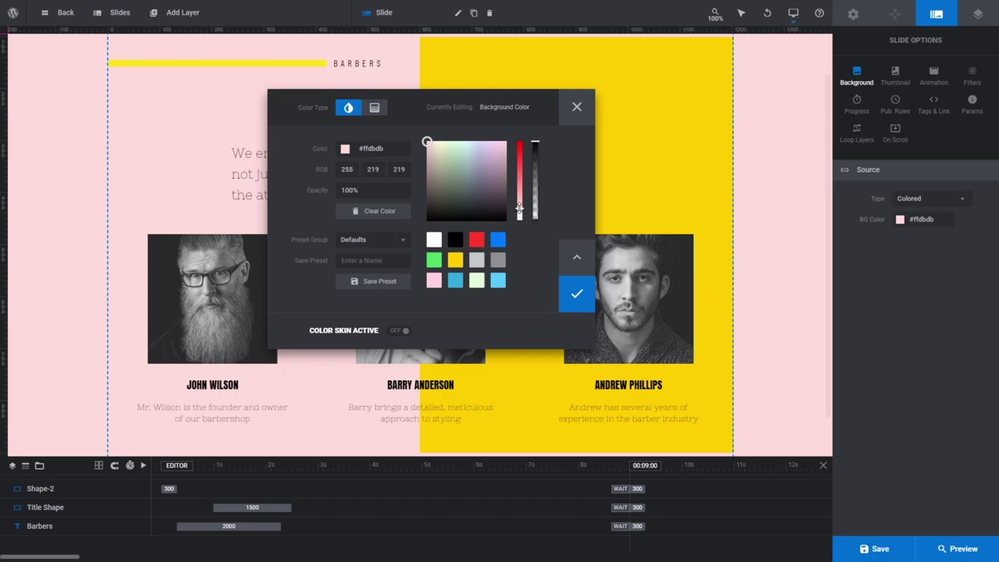
pyautogui.moveTo(520, 204)
pyautogui.mouseDown()
pyautogui.moveTo(519, 160)
pyautogui.moveTo(518, 200)
pyautogui.mouseUp()
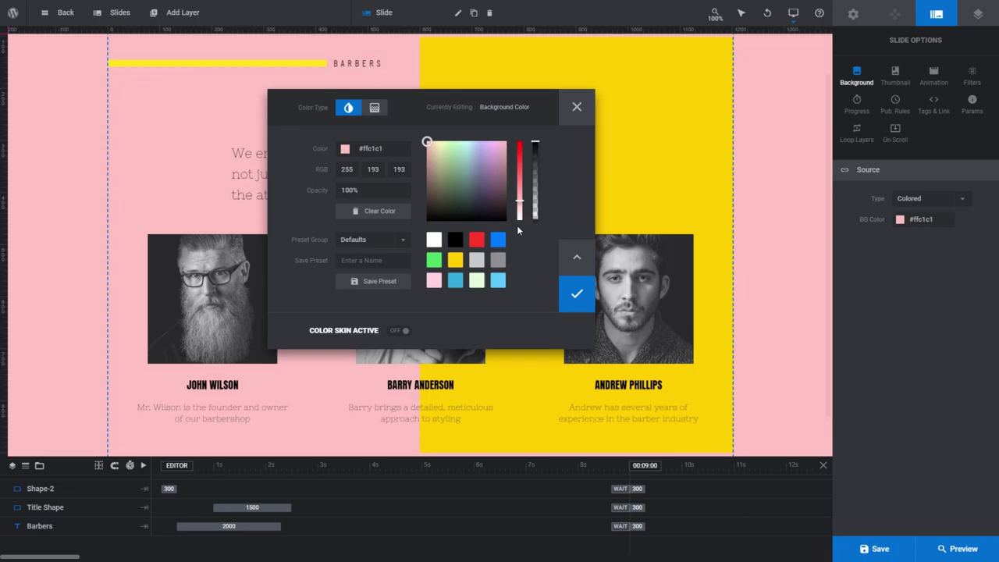
pyautogui.moveTo(519, 201); pyautogui.dragTo(520, 143)
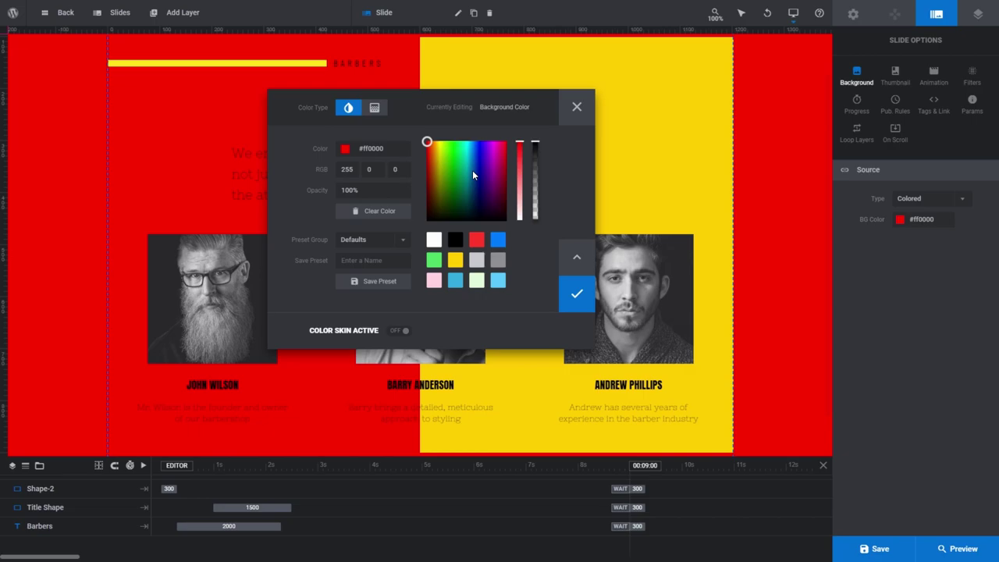
pyautogui.moveTo(427, 141); pyautogui.dragTo(470, 142)
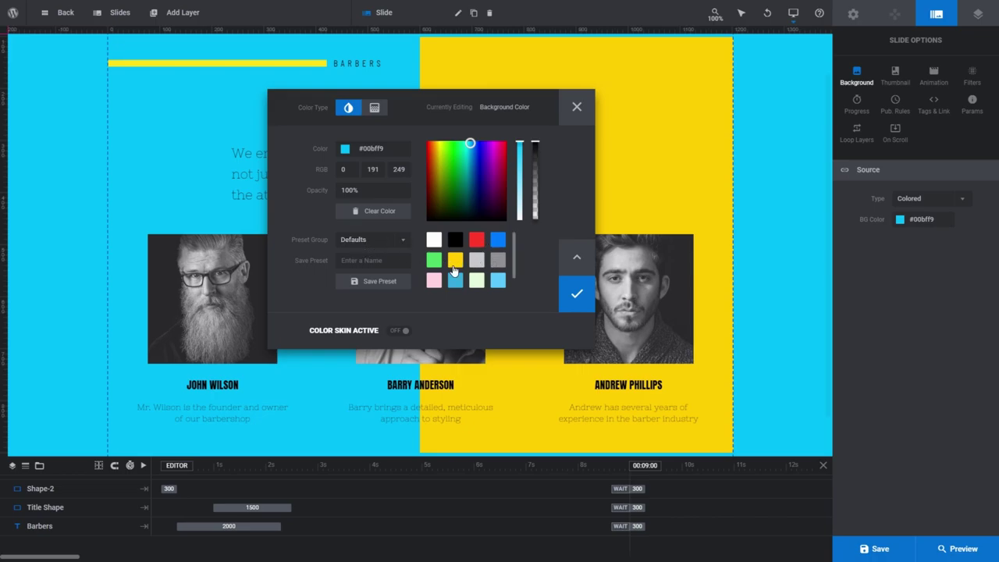
# Switch presets to Custom, pick orange #ef8b00, and save it as 'nice-orange'
pyautogui.moveTo(513, 252)
pyautogui.mouseDown()
pyautogui.moveTo(513, 272)
pyautogui.moveTo(513, 241)
pyautogui.mouseUp()
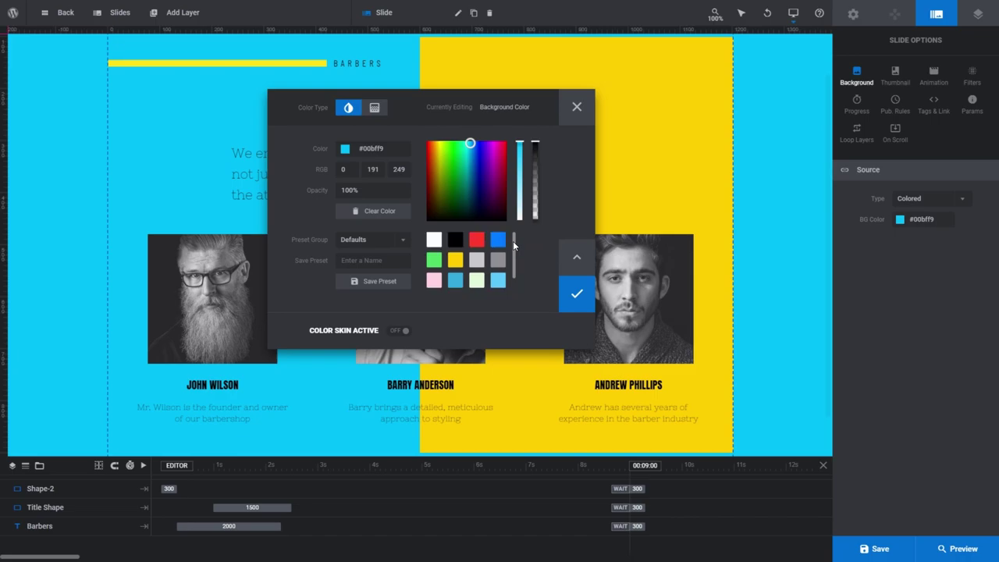
pyautogui.click(404, 245)
pyautogui.click(370, 271)
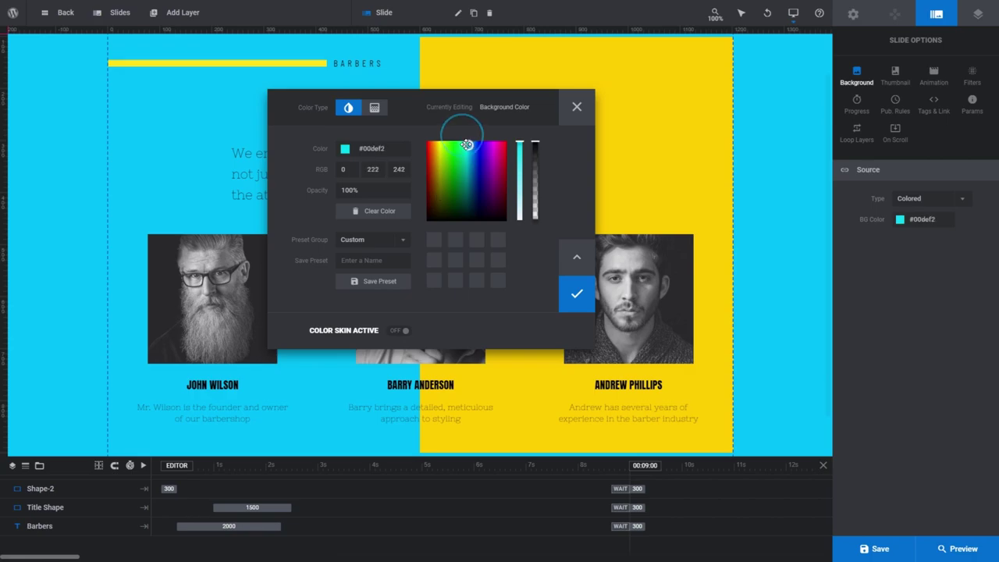
pyautogui.moveTo(468, 144); pyautogui.dragTo(435, 147)
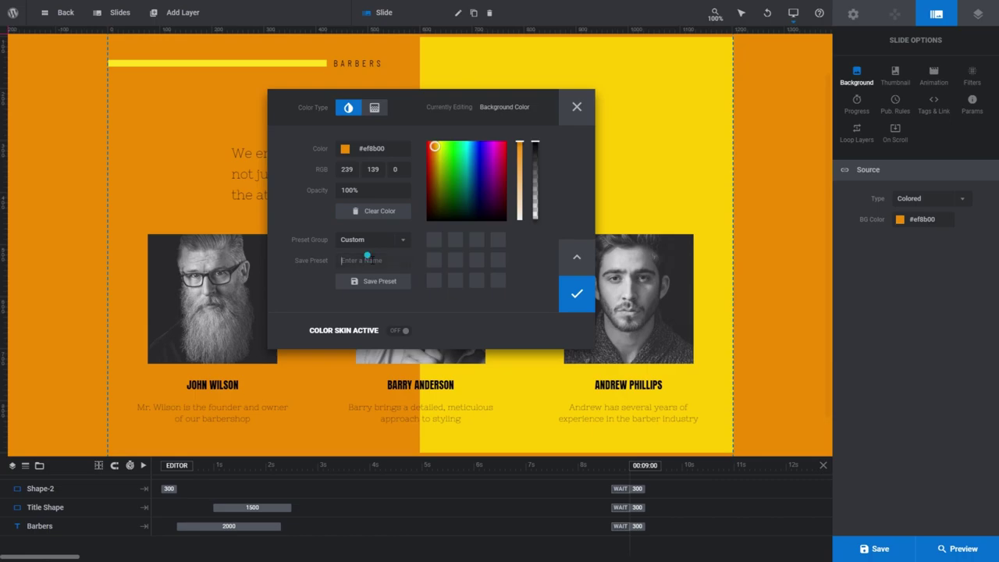
pyautogui.write('nice-orange')
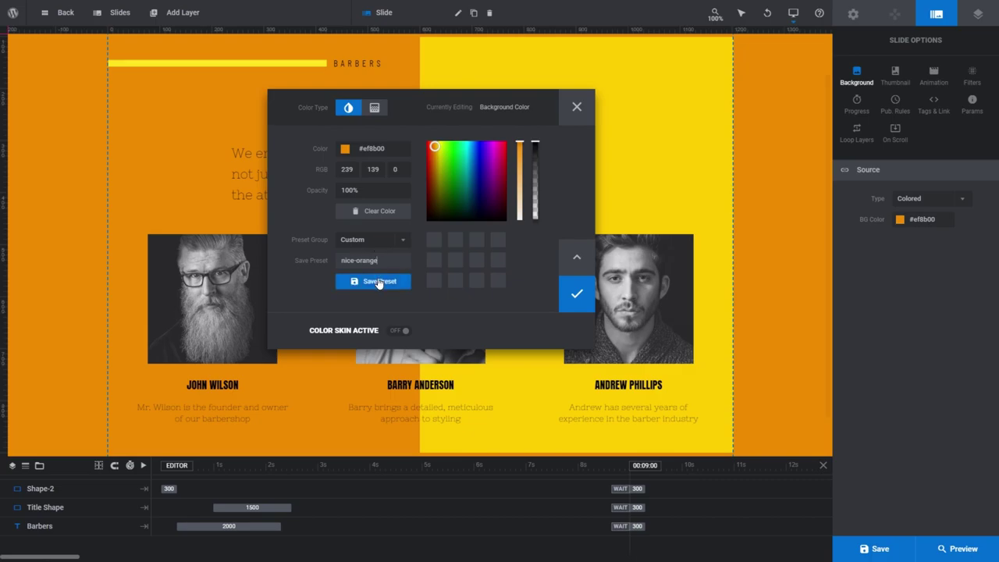
pyautogui.click(378, 280)
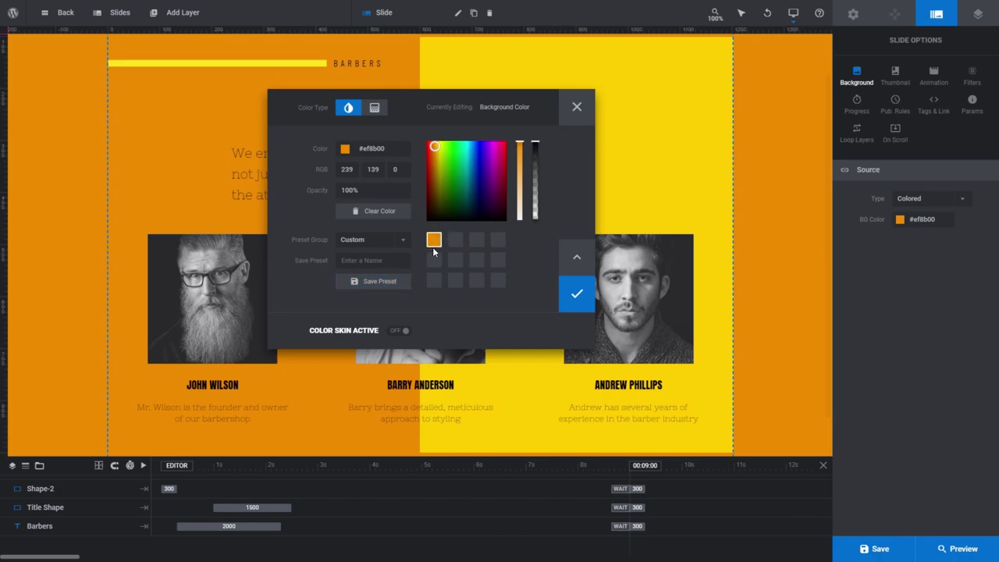
# Delete the saved 'nice-orange' custom colour preset
pyautogui.moveTo(436, 242)
pyautogui.click(437, 238)
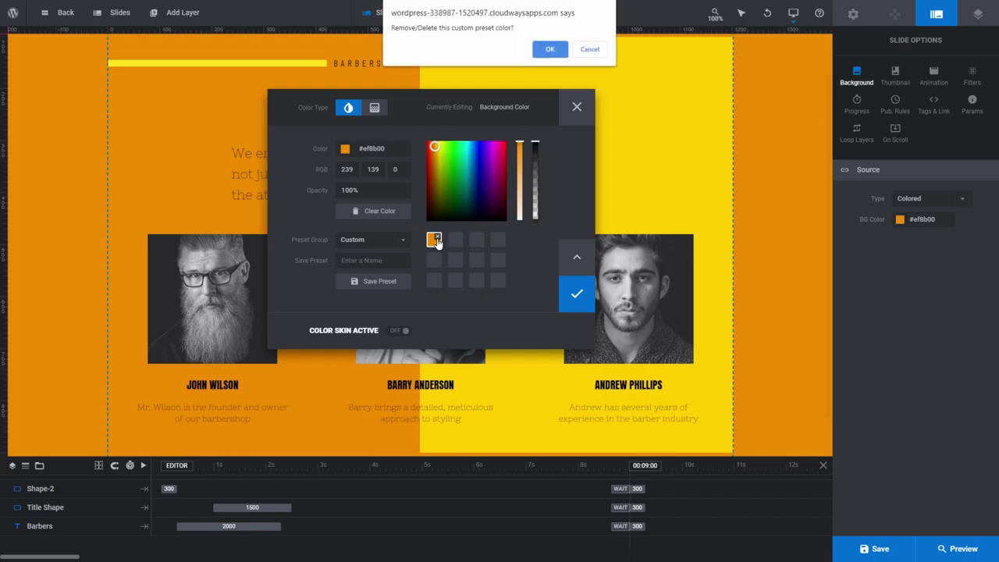
pyautogui.click(546, 51)
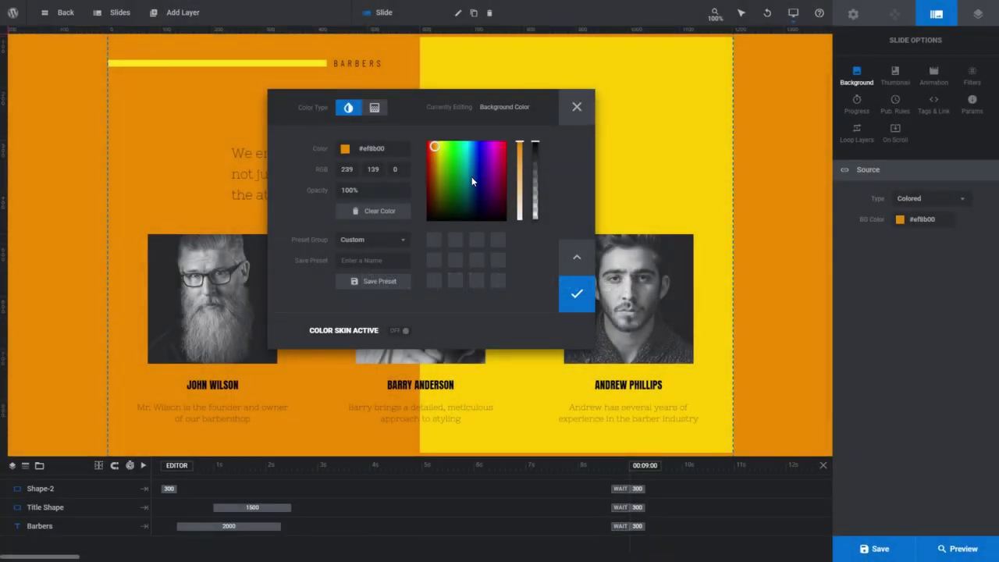
# Pick the default green, darken it to #3aa83c, and save it as 'different-green'
pyautogui.click(402, 241)
pyautogui.click(379, 256)
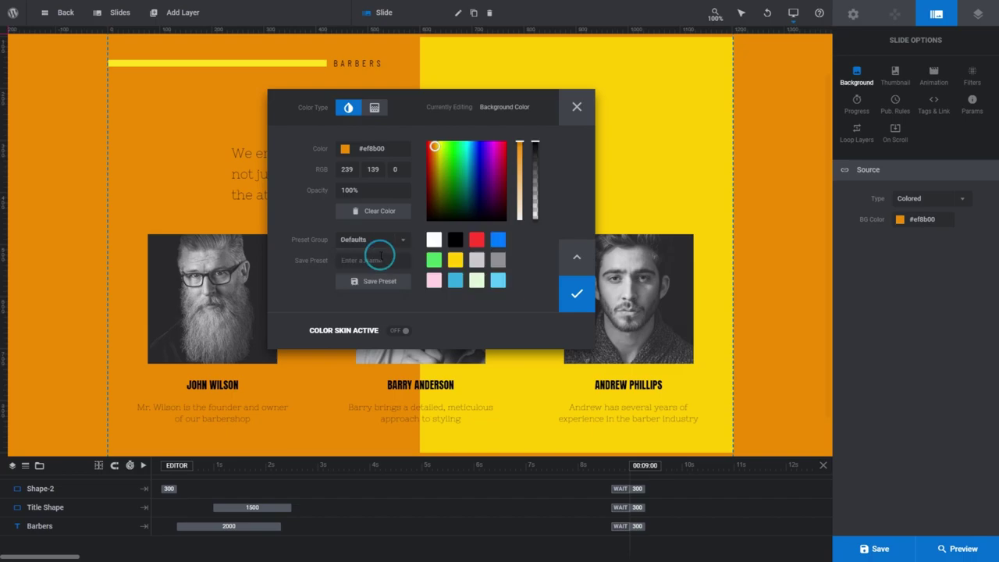
pyautogui.click(434, 260)
pyautogui.moveTo(455, 157); pyautogui.dragTo(454, 169)
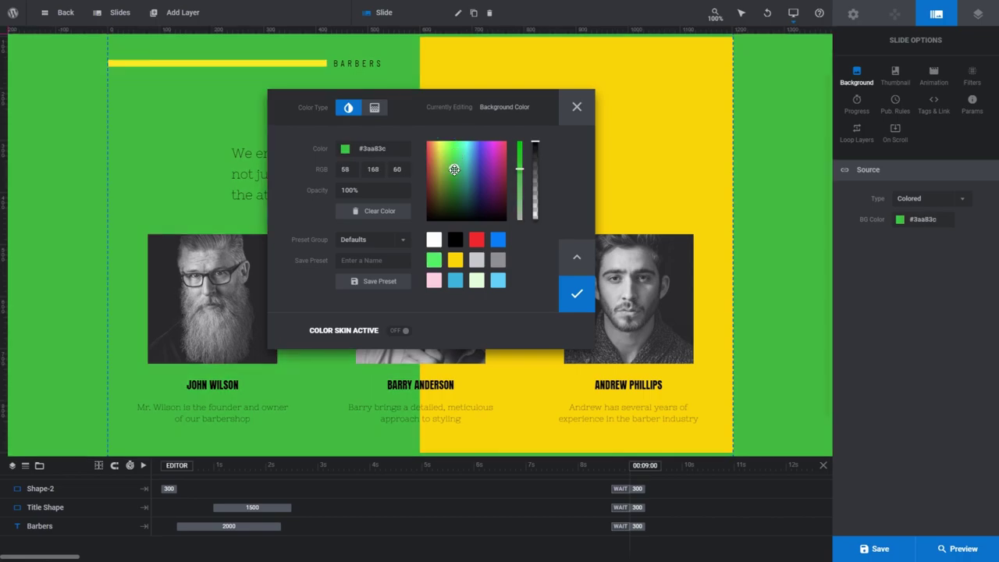
pyautogui.click(391, 259)
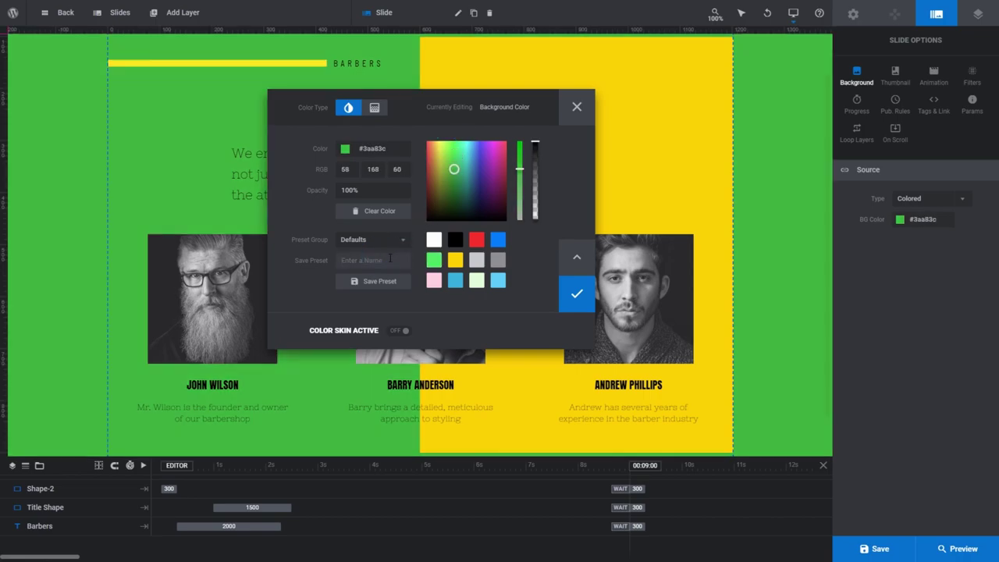
pyautogui.write('different-green')
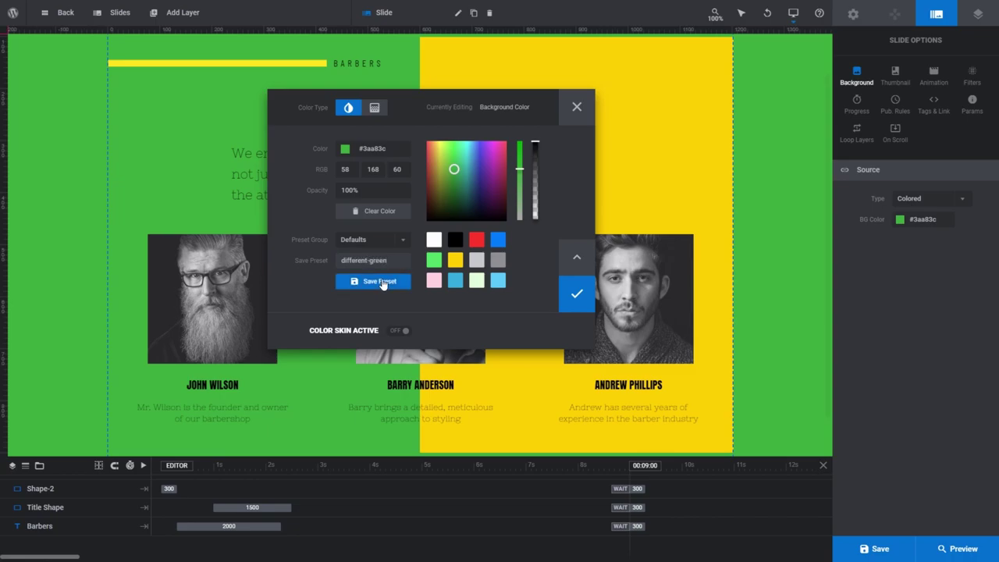
pyautogui.click(383, 283)
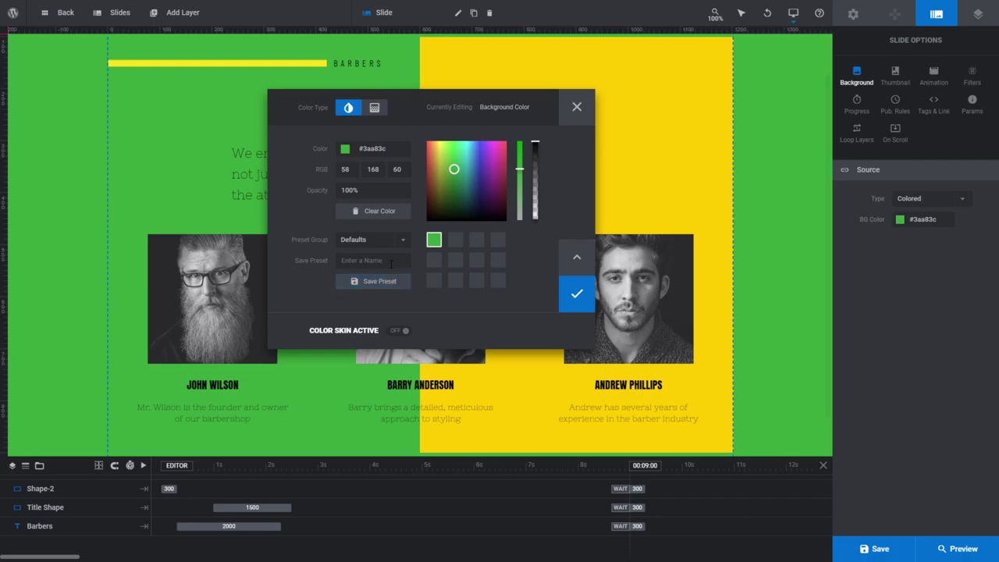
pyautogui.click(400, 242)
pyautogui.click(384, 255)
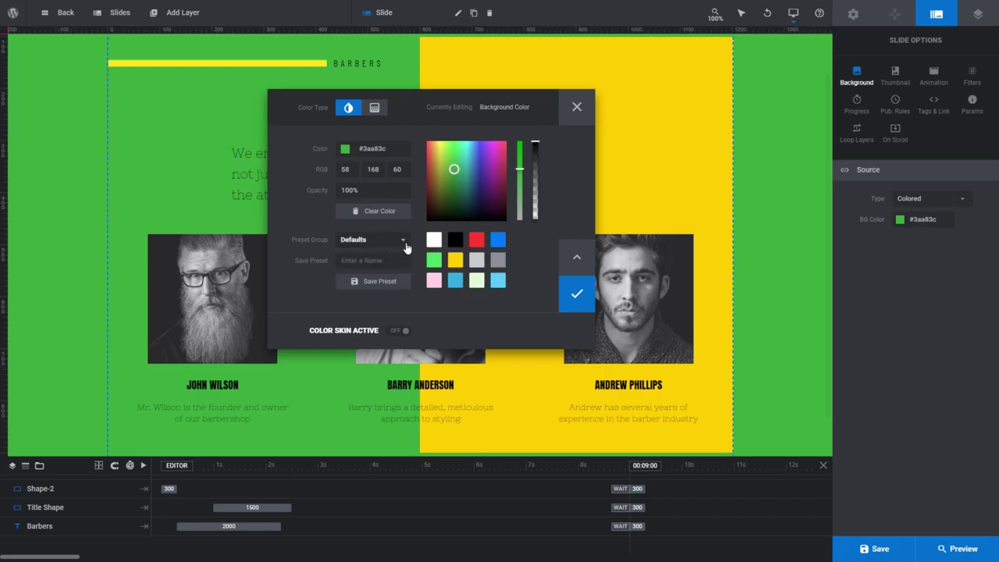
pyautogui.click(397, 241)
pyautogui.click(377, 271)
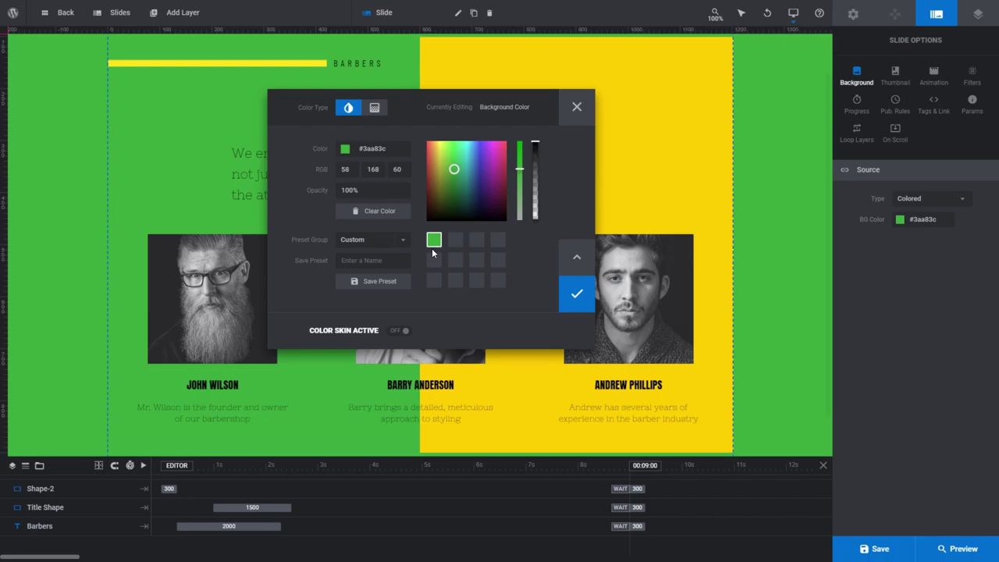
pyautogui.click(575, 256)
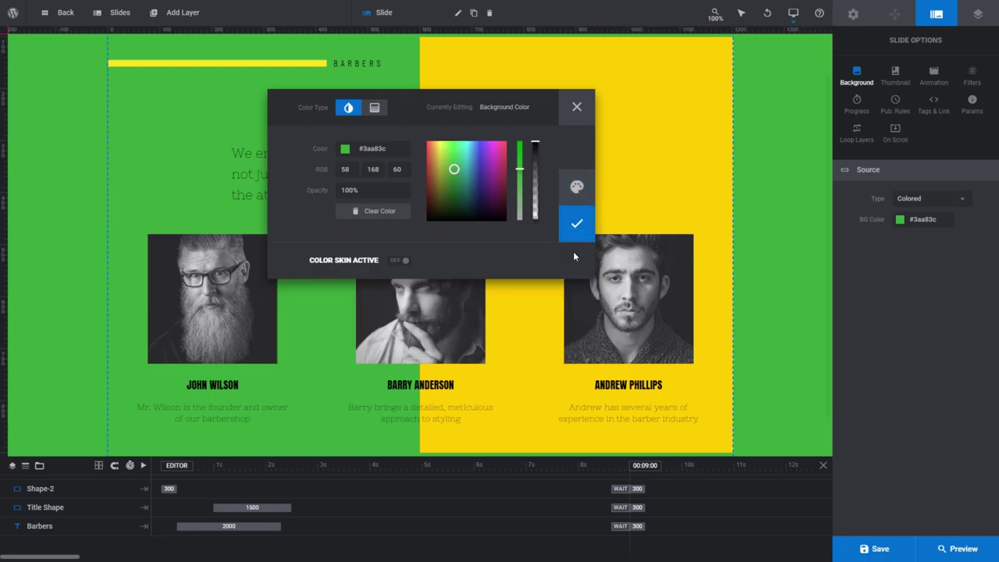
pyautogui.click(577, 188)
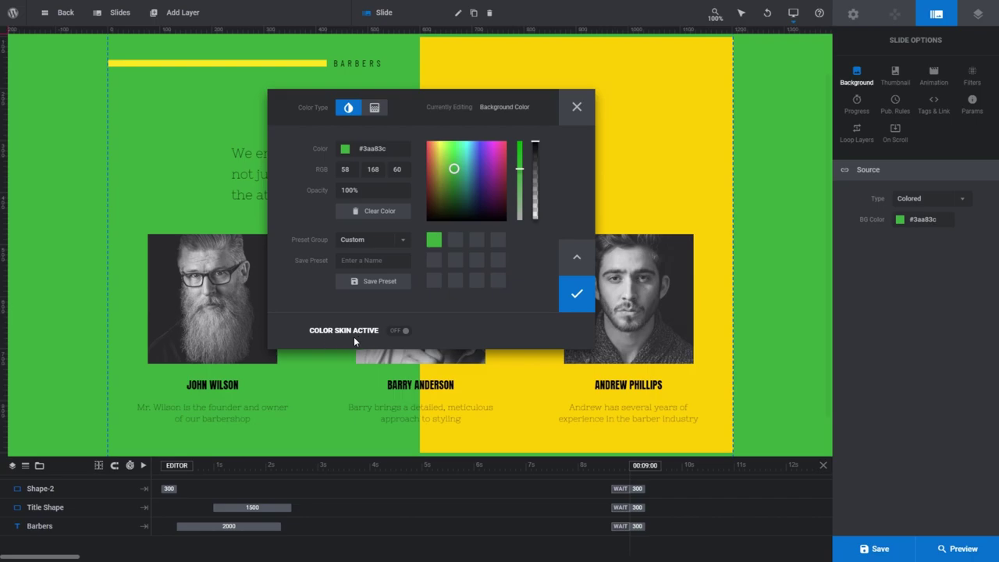
# Preview the Headline Text and Content Text colour skins on the cyan #00bff9 background, then turn skins off
pyautogui.click(398, 331)
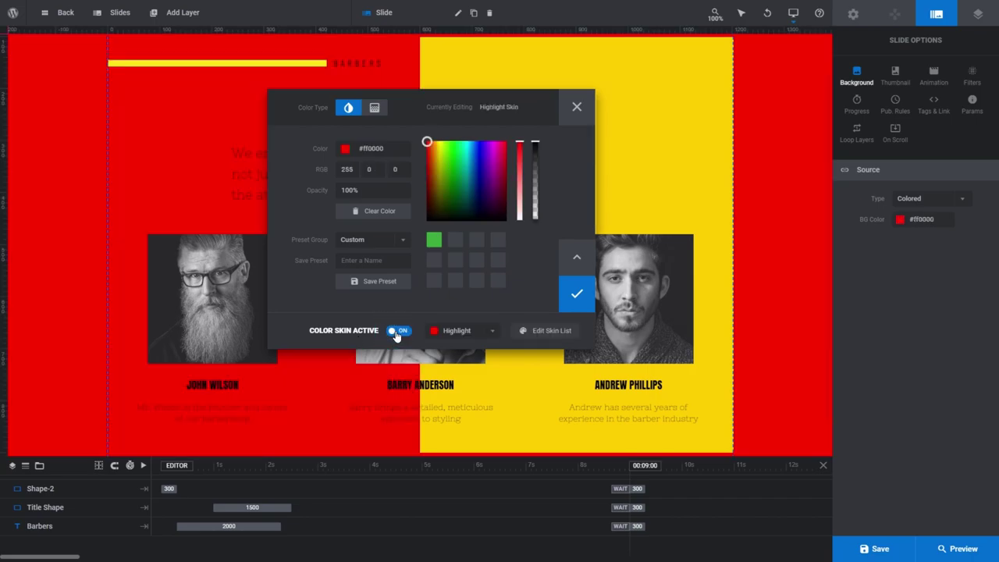
pyautogui.click(492, 335)
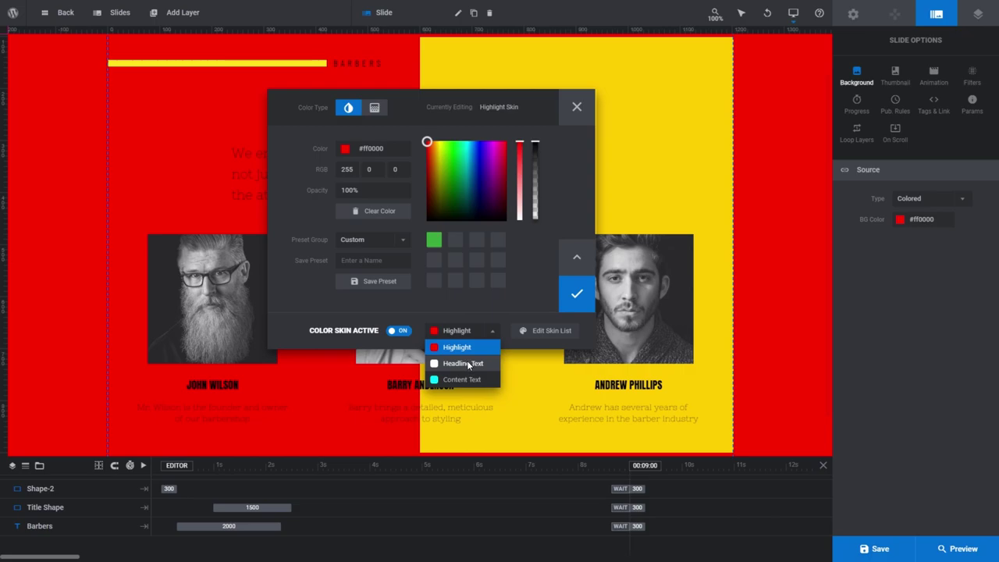
pyautogui.click(466, 362)
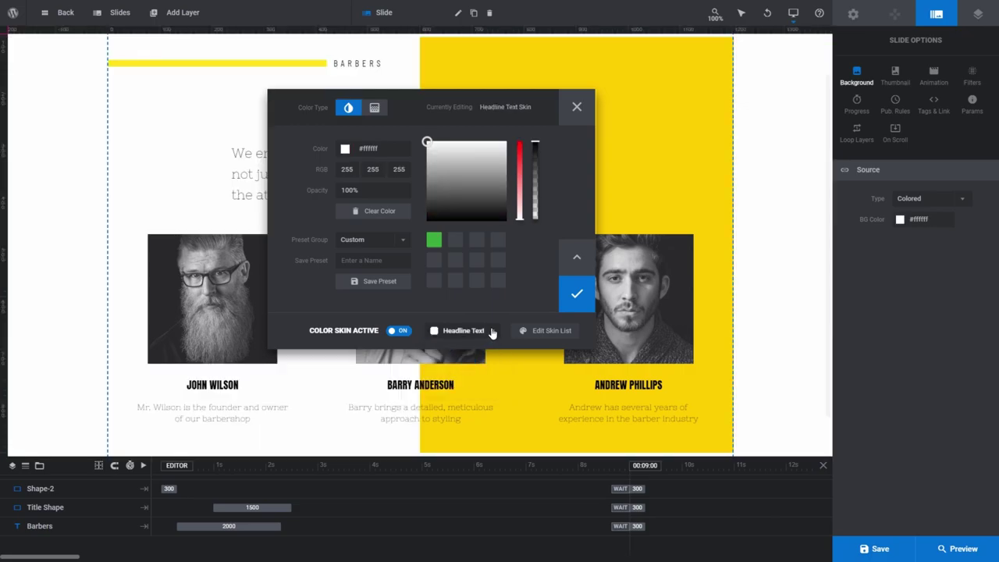
pyautogui.click(492, 334)
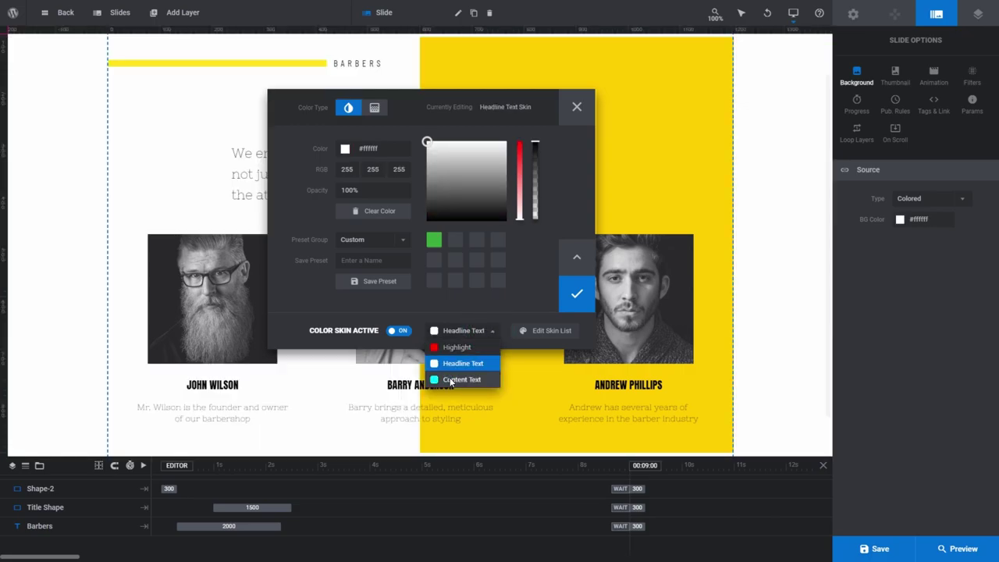
pyautogui.click(453, 380)
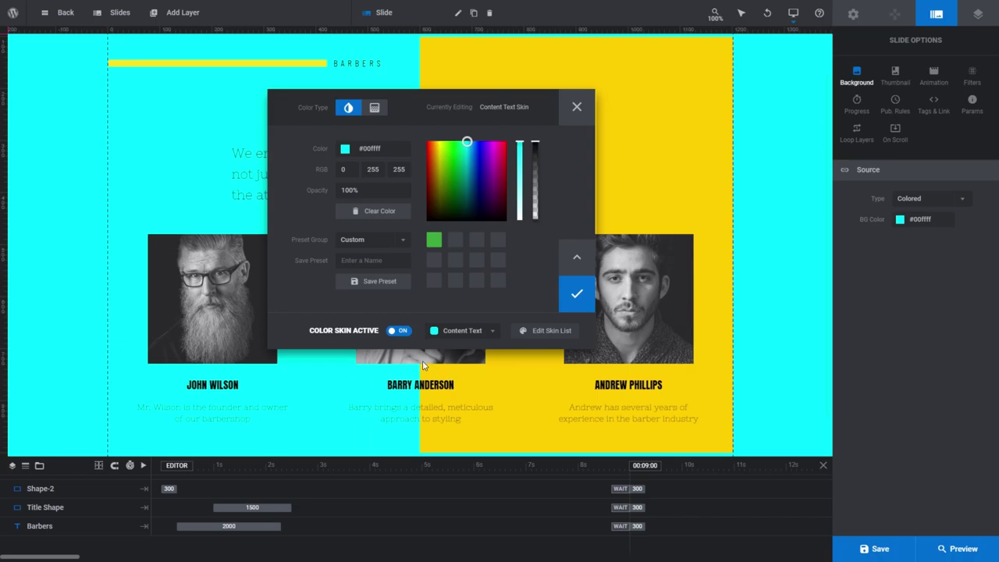
pyautogui.click(398, 334)
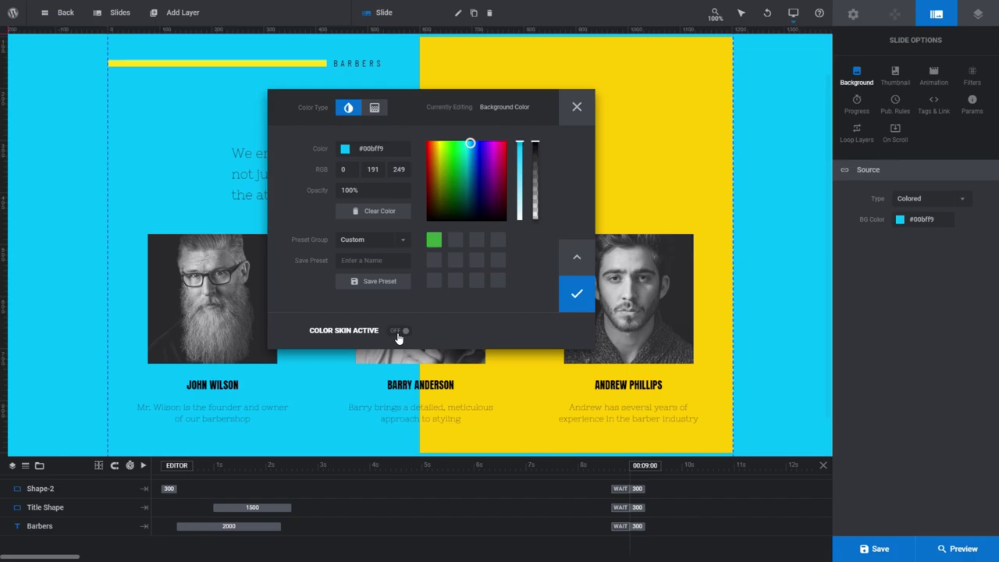
# Confirm the cyan background, save the slide, and open Shape-2's yellow #ffcc00 background colour settings
pyautogui.click(577, 295)
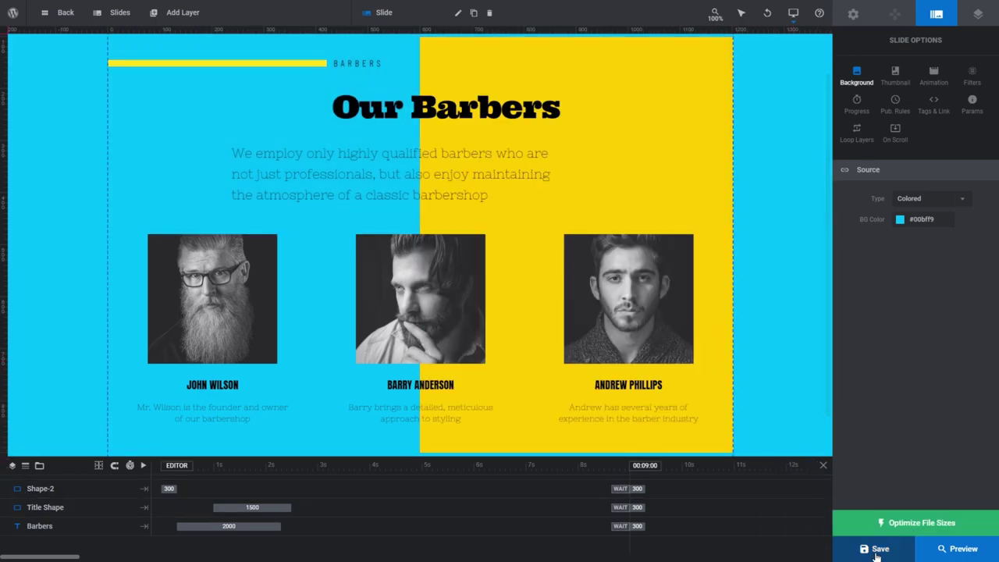
pyautogui.click(875, 550)
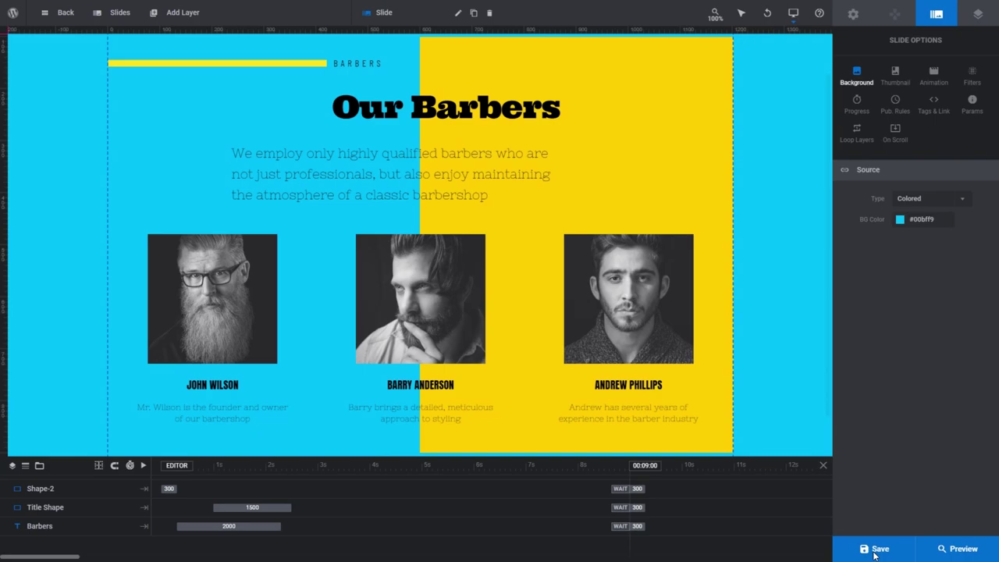
pyautogui.click(667, 180)
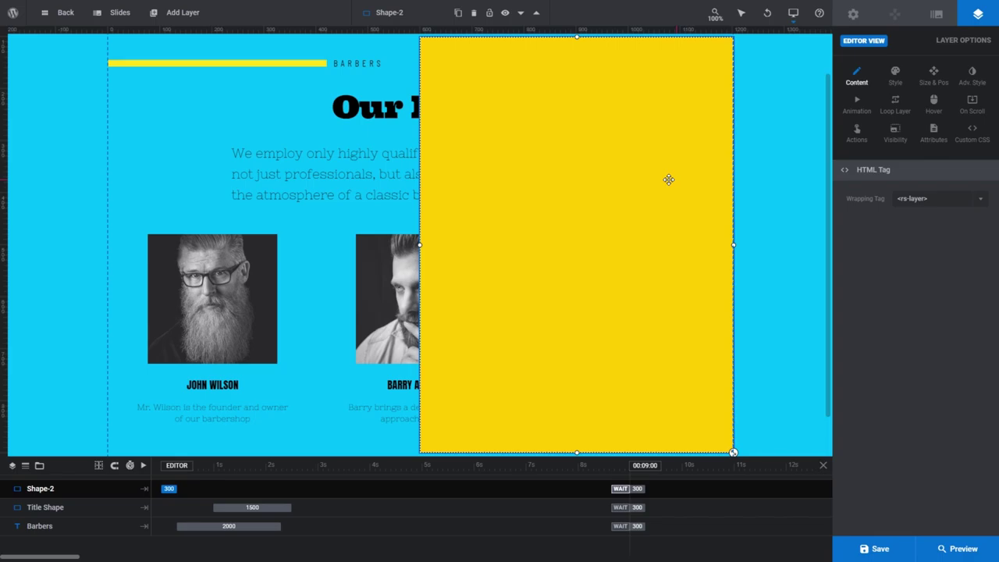
pyautogui.click(896, 78)
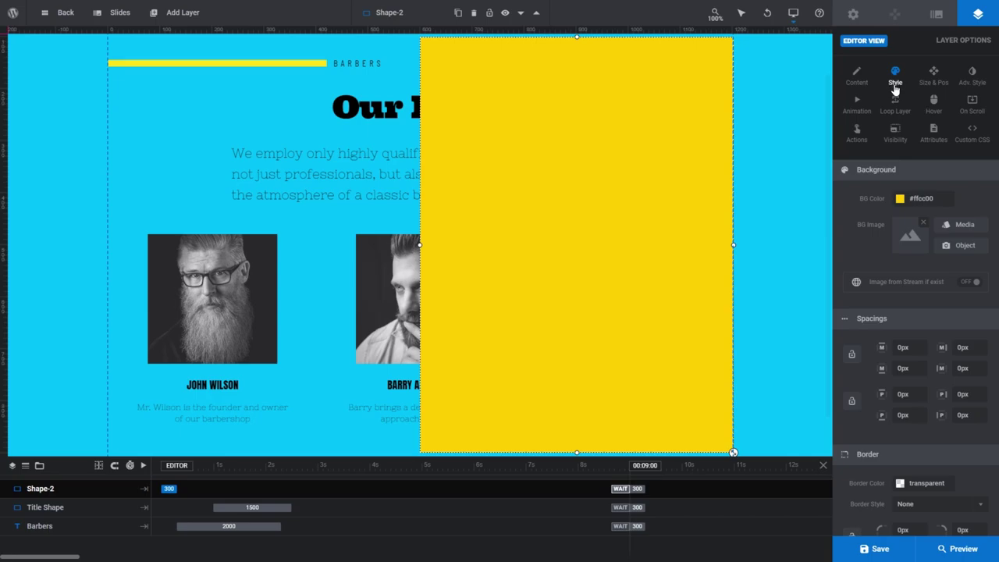
pyautogui.click(900, 200)
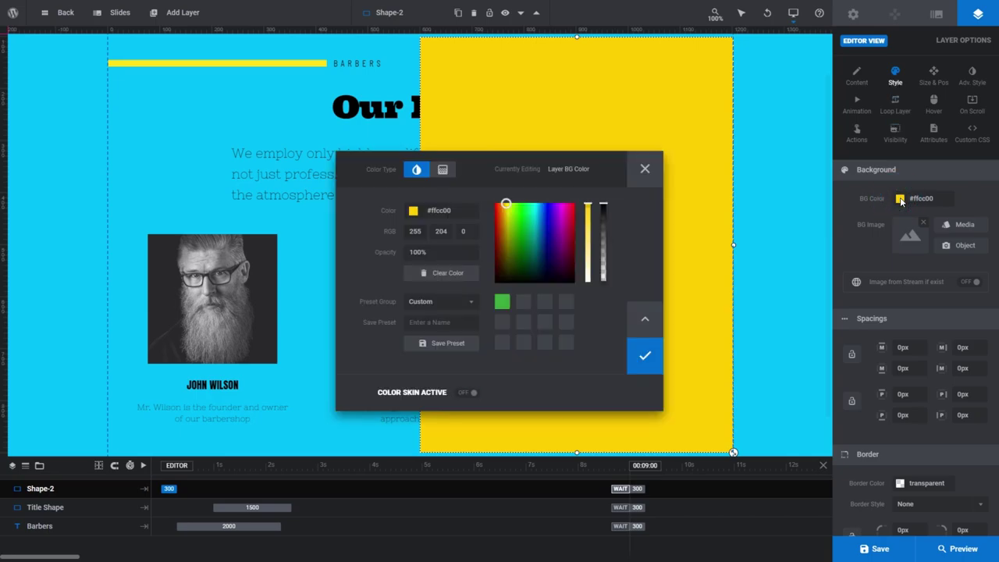
pyautogui.moveTo(504, 161); pyautogui.dragTo(260, 83)
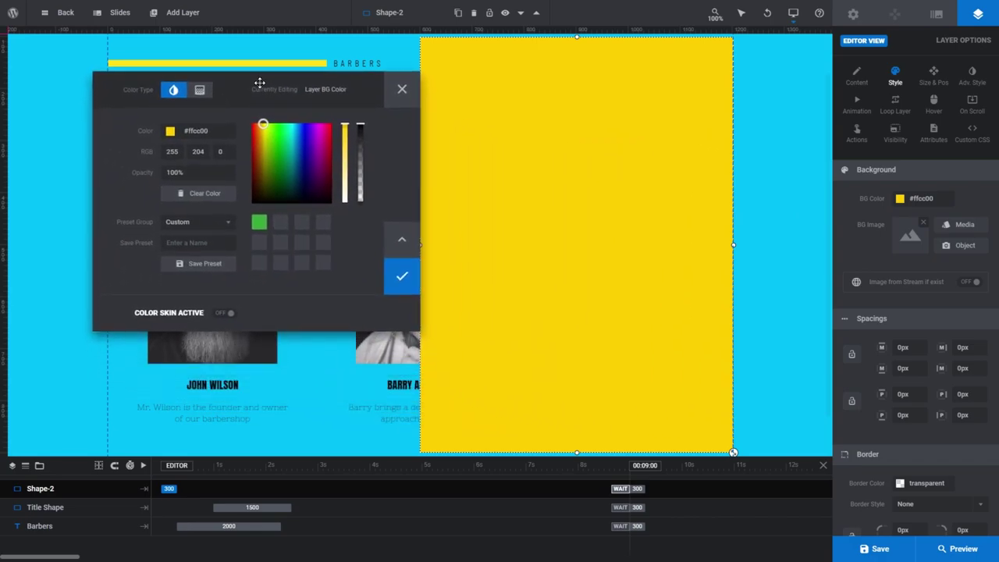
# Switch Shape-2's fill to a gradient using the magenta #c644fc-to-purple 180° linear preset
pyautogui.click(196, 91)
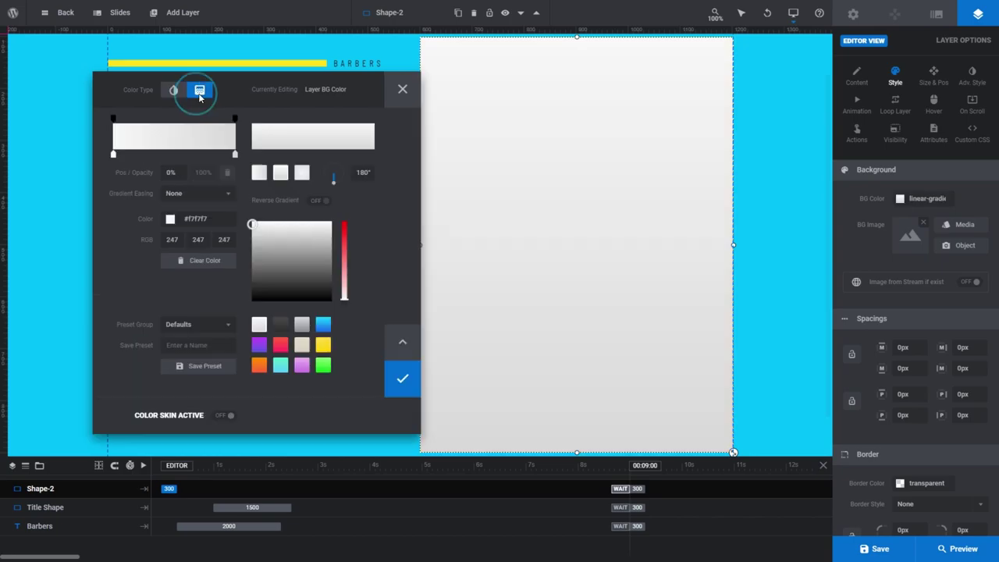
pyautogui.click(259, 346)
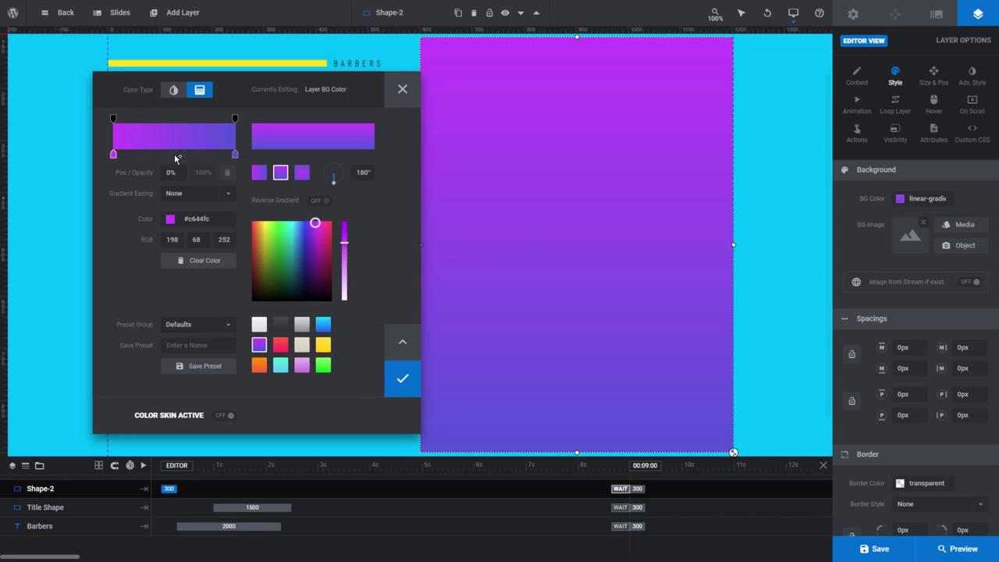
# Inspect the gradient's start and end opacity and colour stops
pyautogui.click(113, 119)
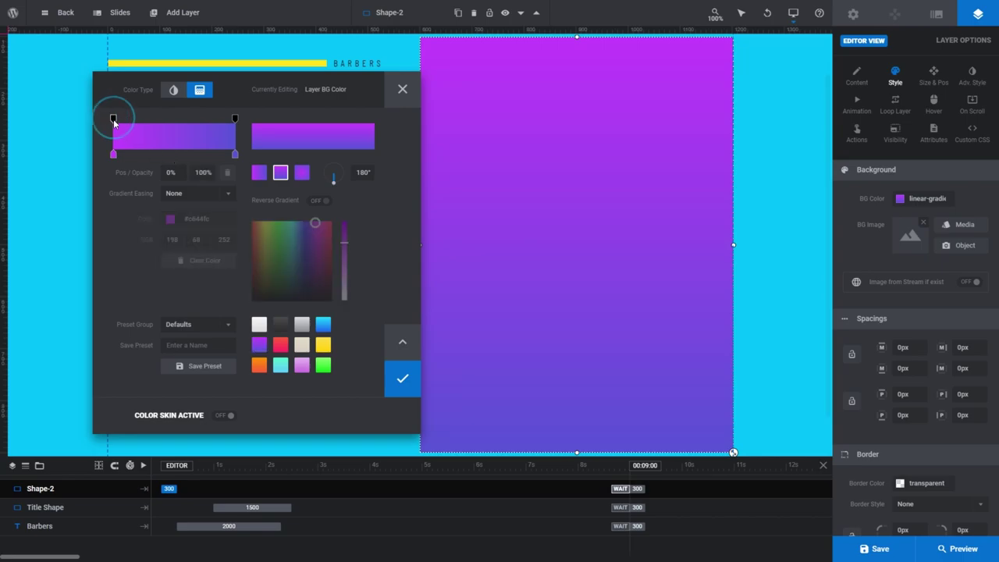
pyautogui.click(113, 154)
pyautogui.click(235, 118)
pyautogui.click(235, 154)
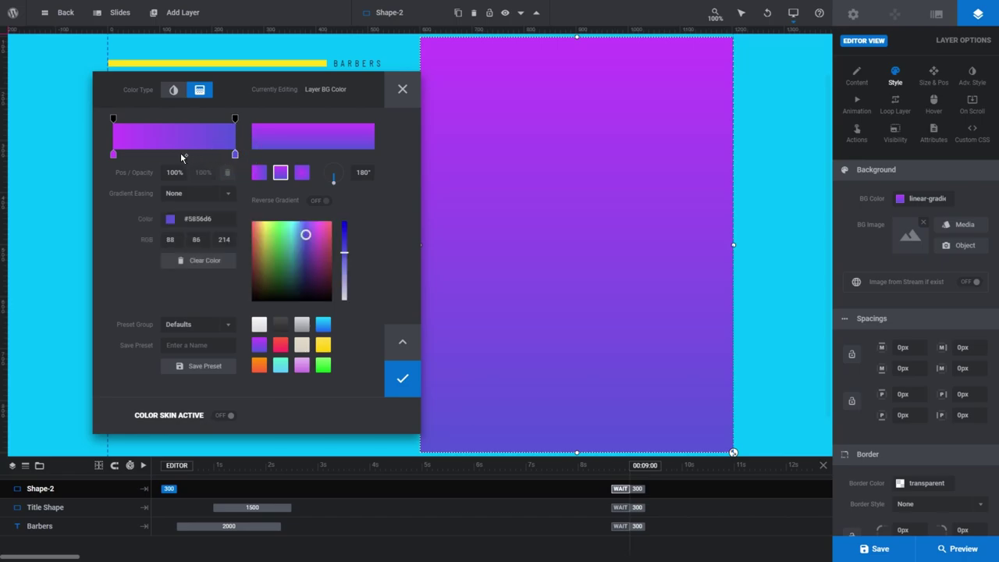
pyautogui.click(114, 118)
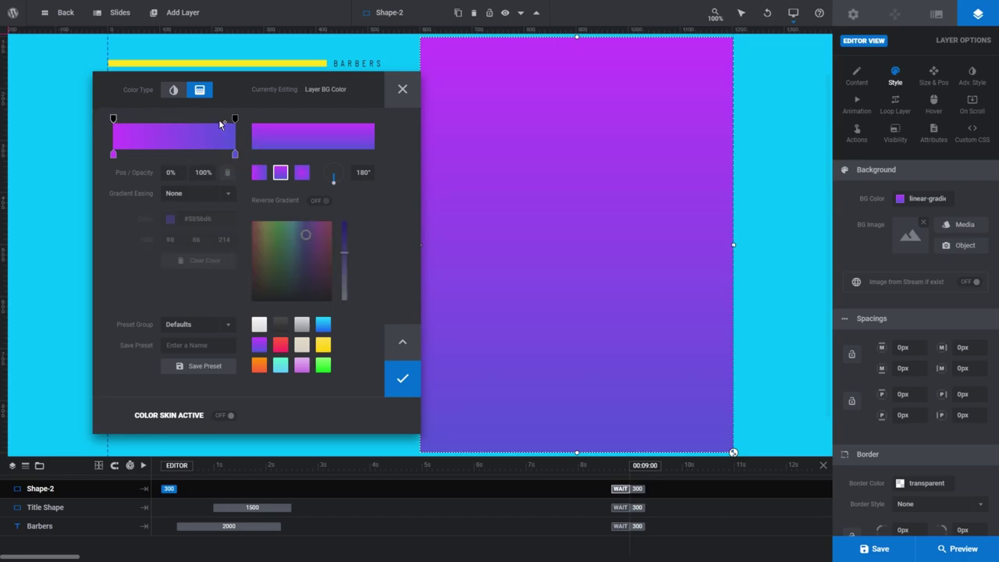
pyautogui.click(234, 119)
pyautogui.click(114, 155)
pyautogui.click(235, 154)
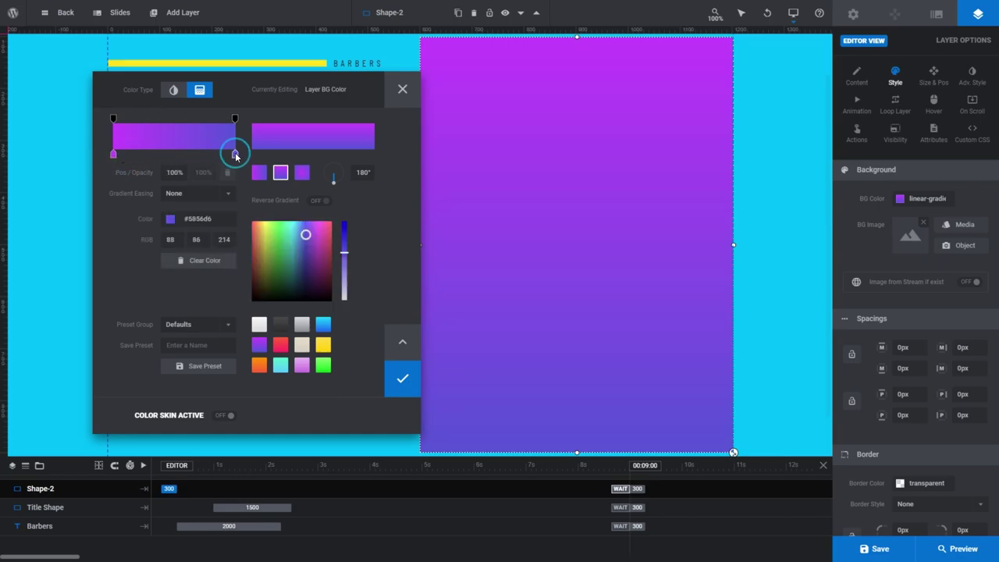
# Try 50% opacity on the starting opacity stop, then restore it to 100%
pyautogui.click(113, 119)
pyautogui.doubleClick(199, 173)
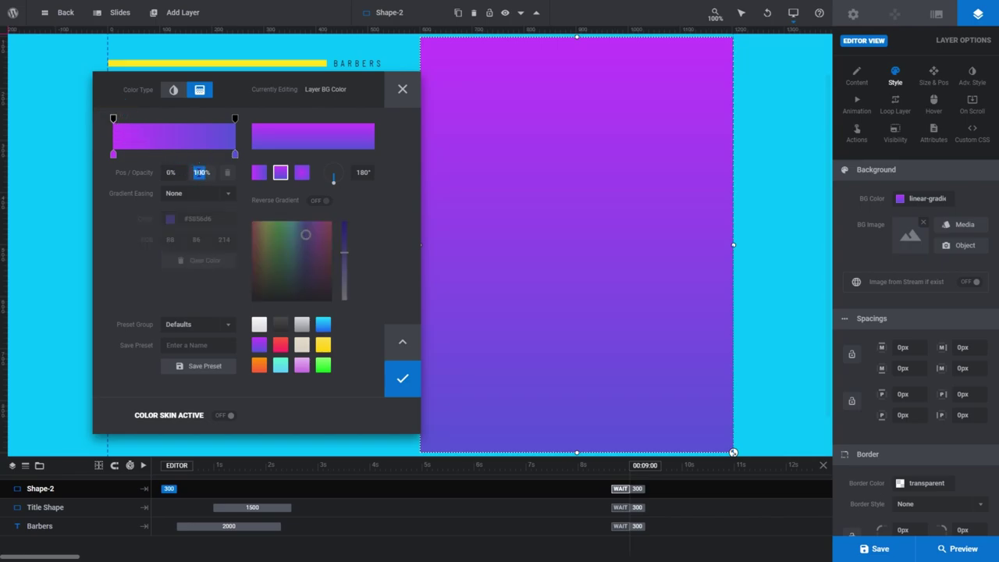
pyautogui.write('50')
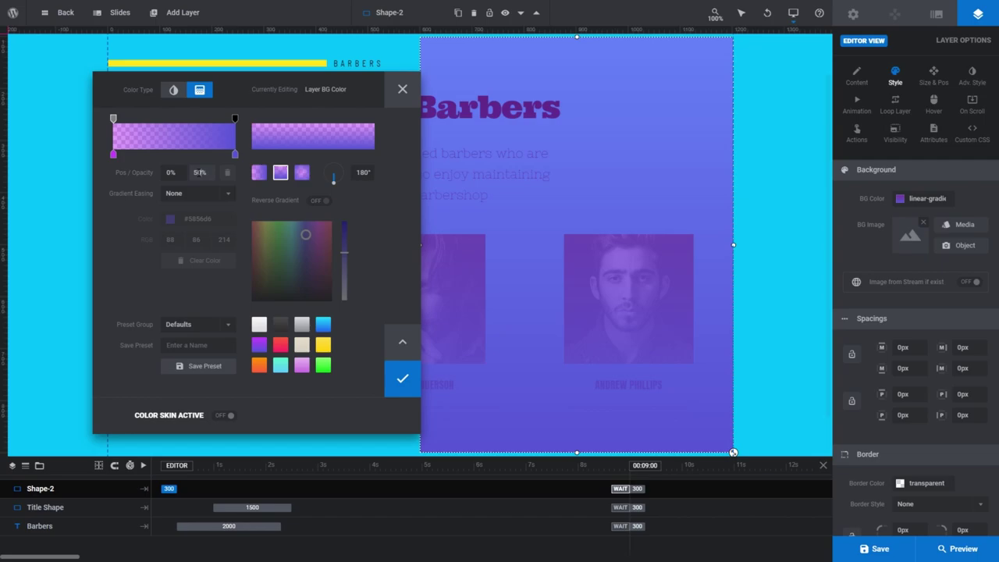
pyautogui.doubleClick(199, 173)
pyautogui.write('10')
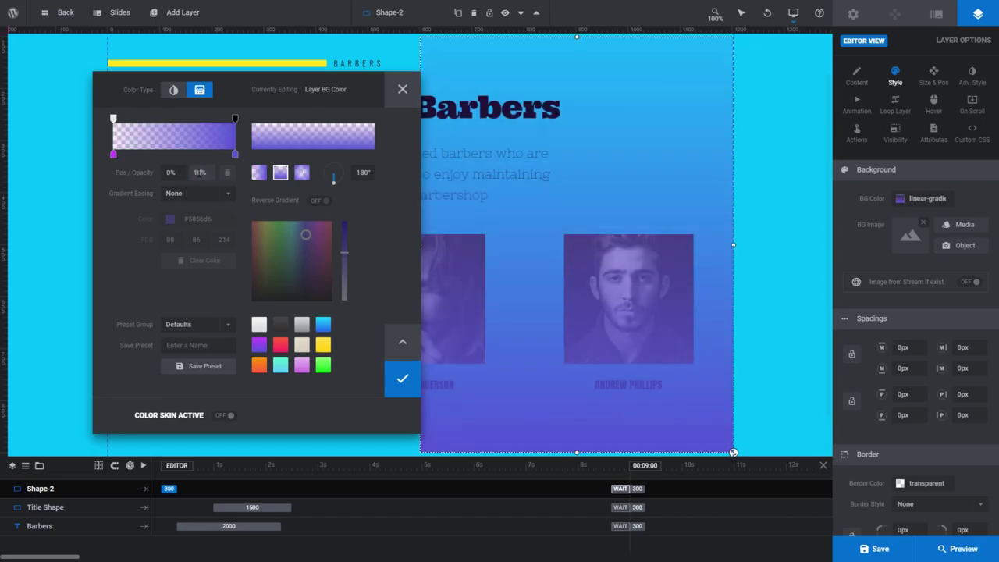
pyautogui.write('0')
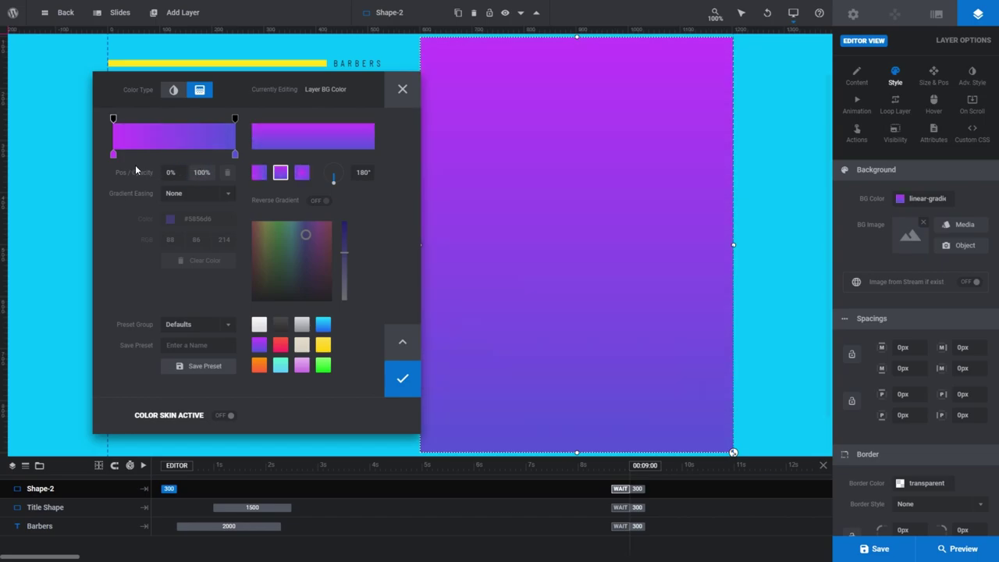
# Set the gradient's start colour to yellow #efcf40 and its end colour to gold #af9046
pyautogui.click(113, 154)
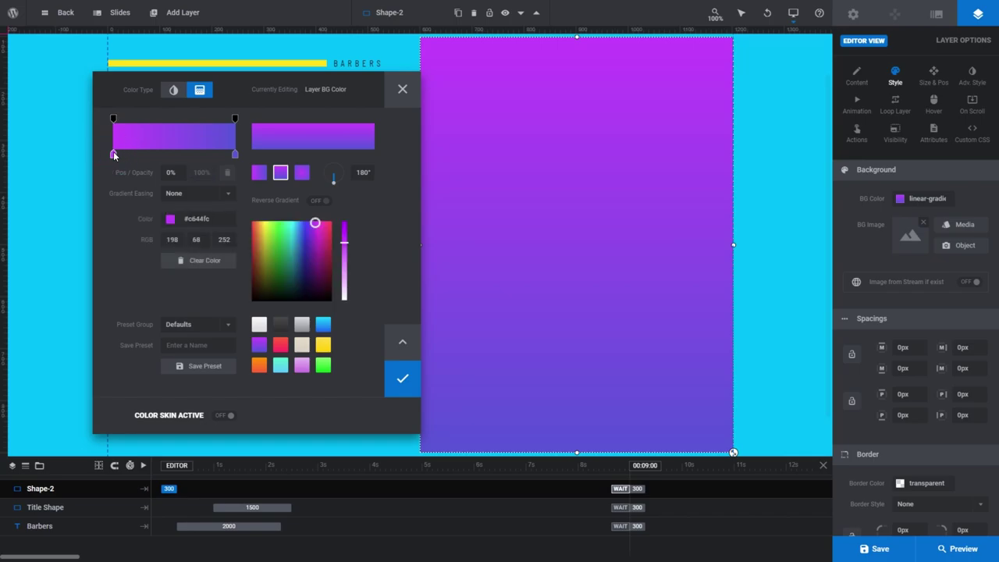
pyautogui.click(264, 226)
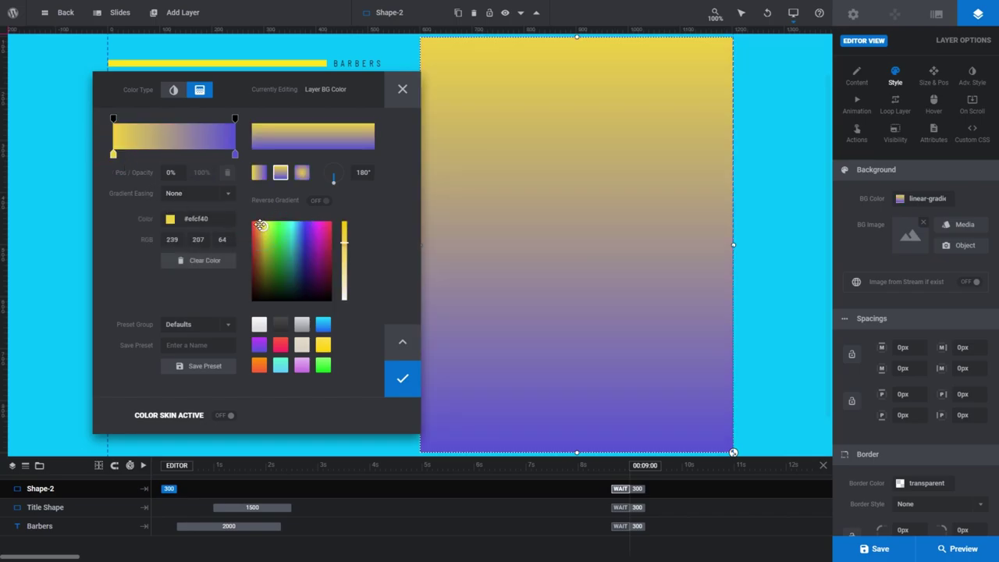
pyautogui.click(235, 154)
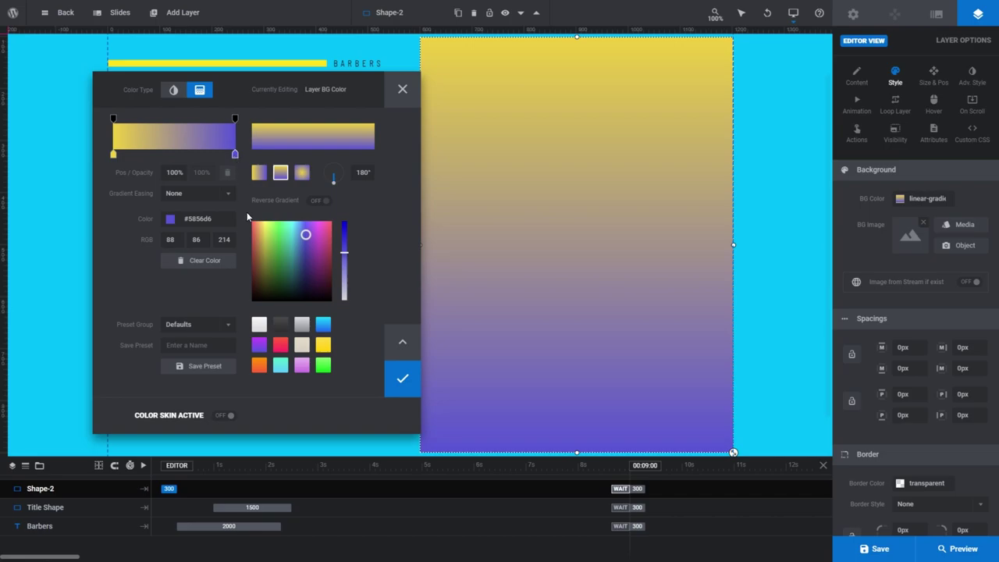
pyautogui.click(260, 245)
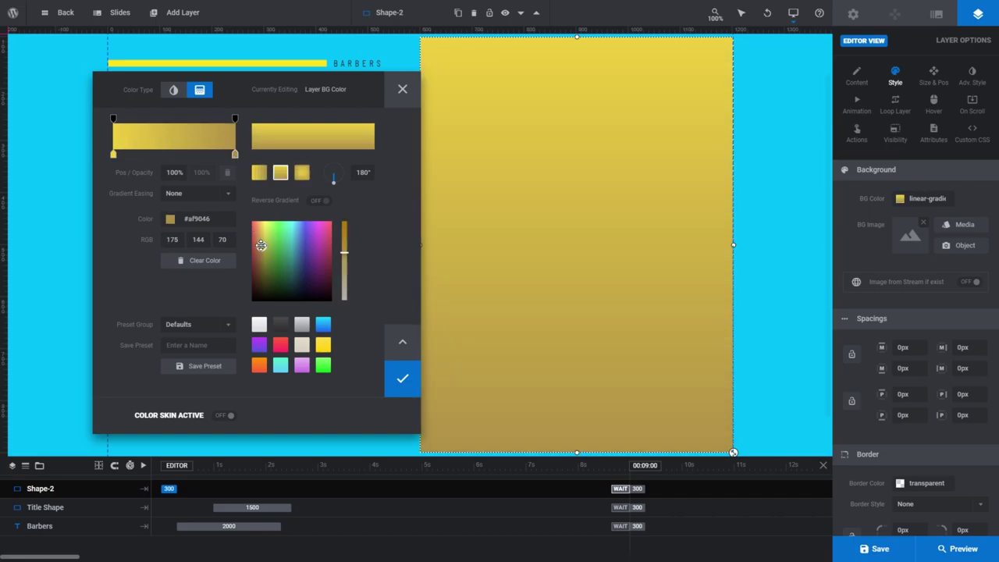
# Try horizontal and radial directions, then set a linear 180° angle and reverse the gradient
pyautogui.click(259, 174)
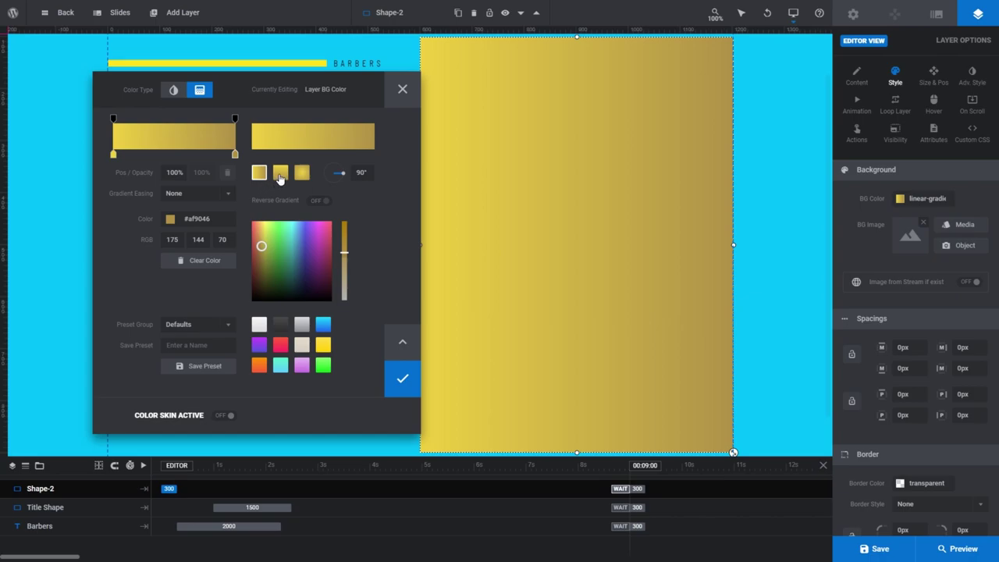
pyautogui.click(281, 175)
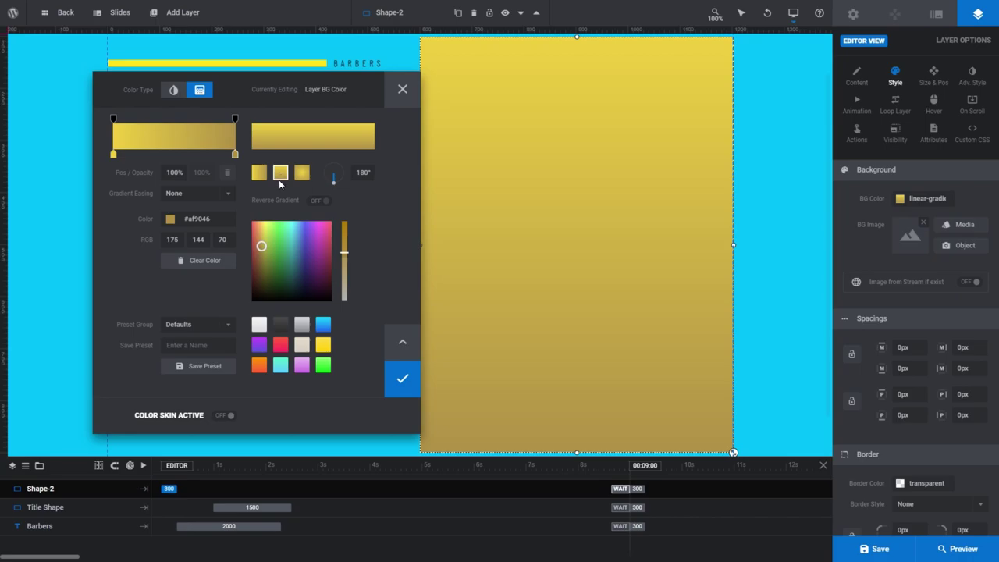
pyautogui.click(302, 174)
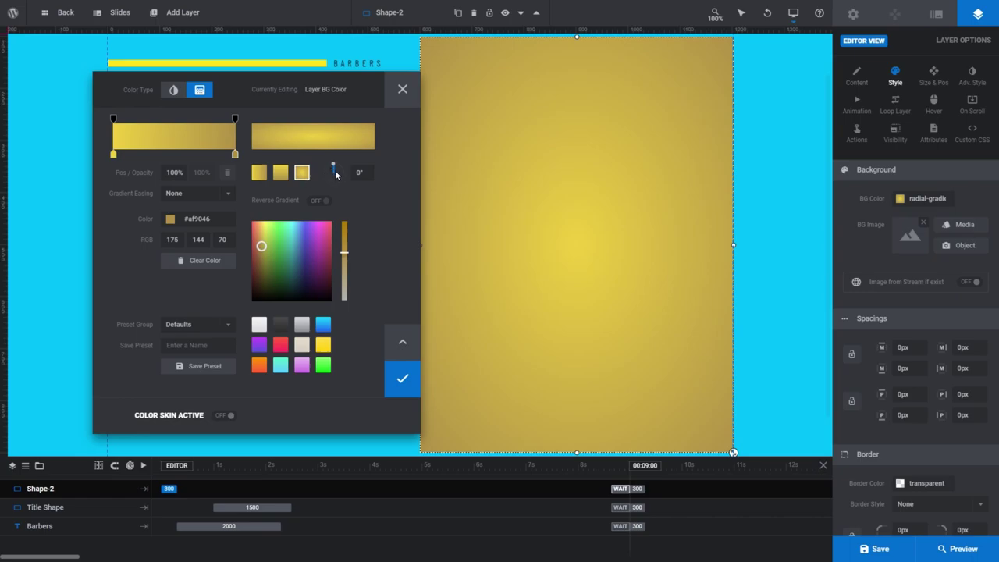
pyautogui.moveTo(334, 167); pyautogui.dragTo(347, 174)
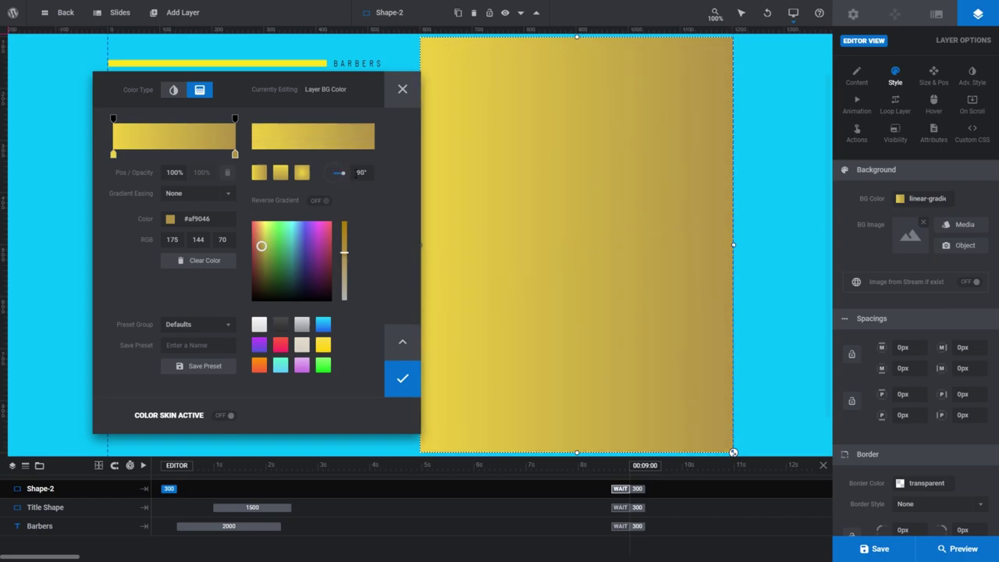
pyautogui.click(360, 172)
pyautogui.write('180')
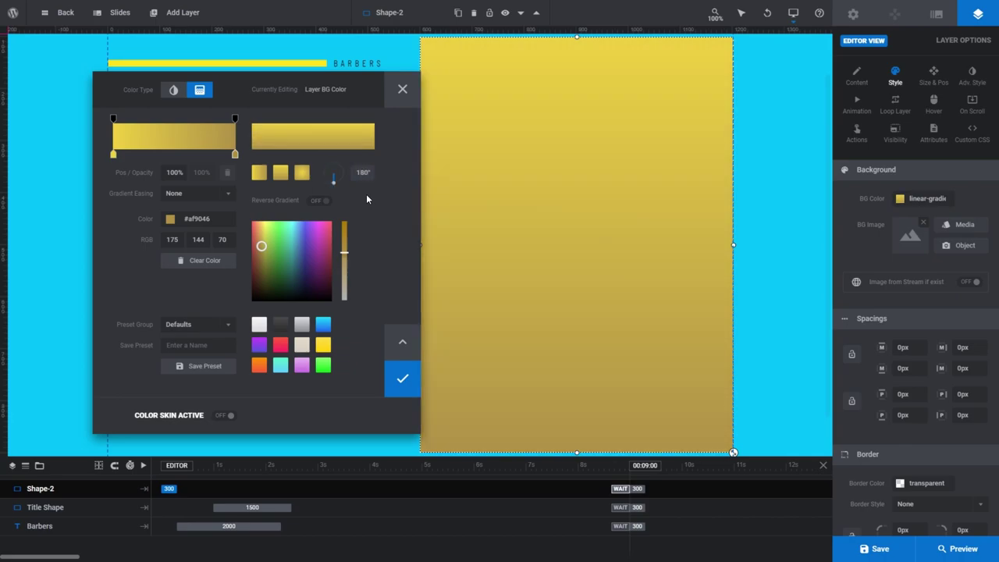
pyautogui.press('Return')
pyautogui.click(315, 201)
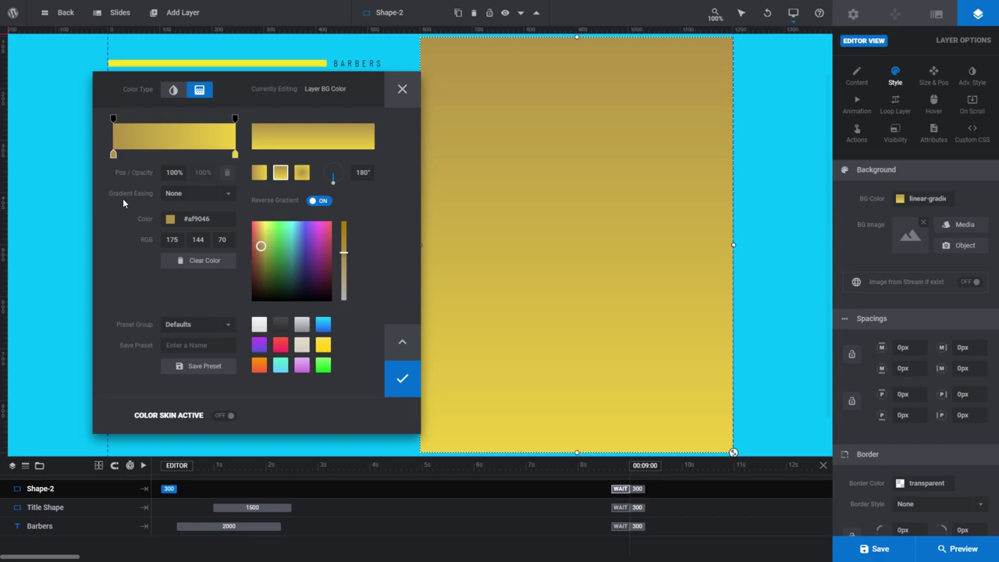
# Try Quart.easeInOut, then set the gradient easing to circ.out with 30% strength
pyautogui.click(225, 194)
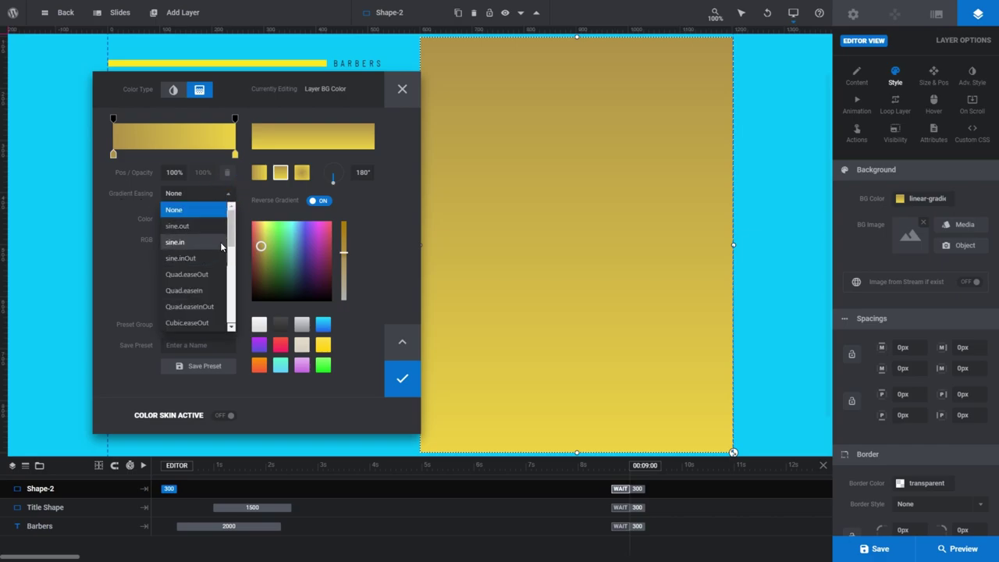
pyautogui.moveTo(231, 218); pyautogui.dragTo(232, 285)
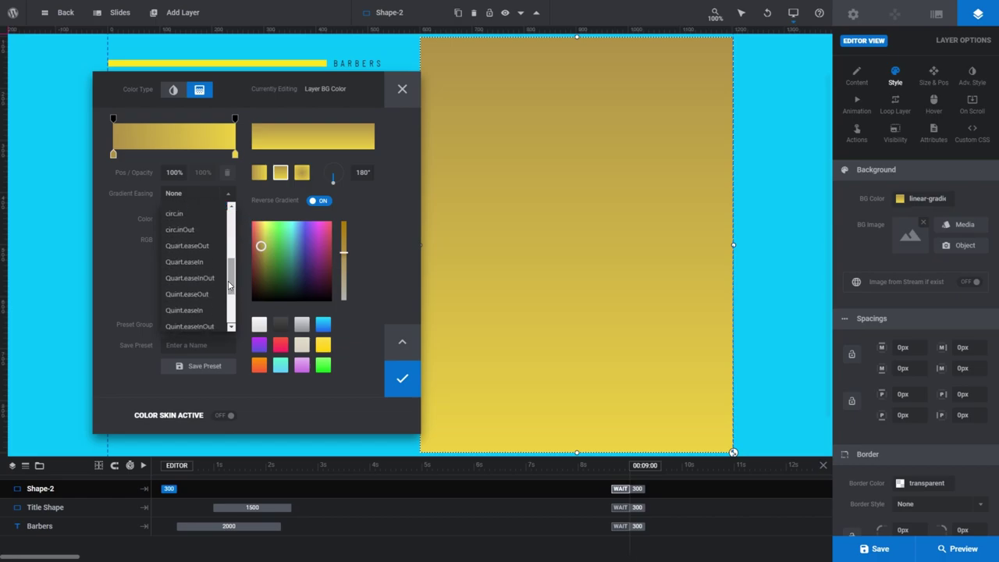
pyautogui.click(200, 280)
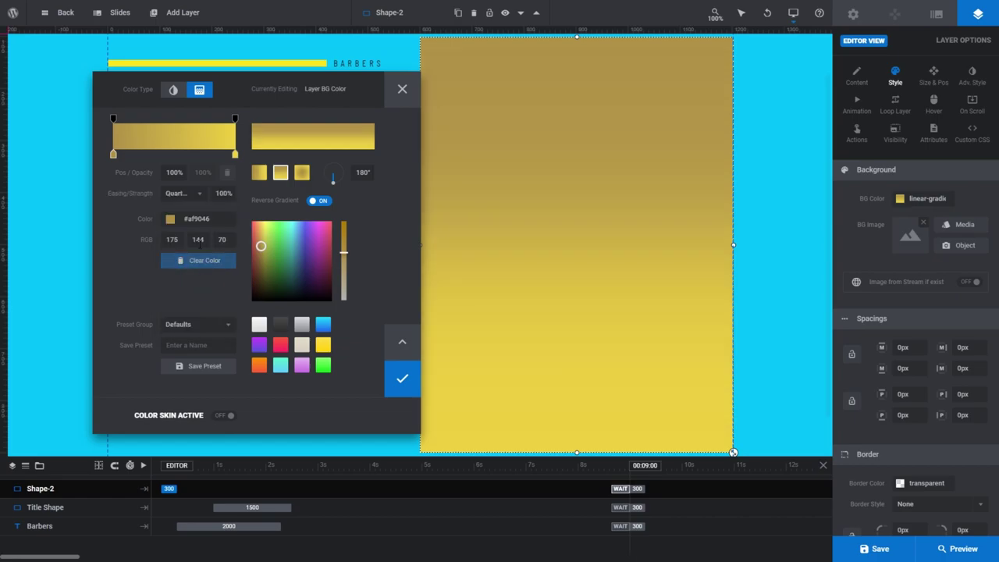
pyautogui.click(199, 194)
pyautogui.click(186, 232)
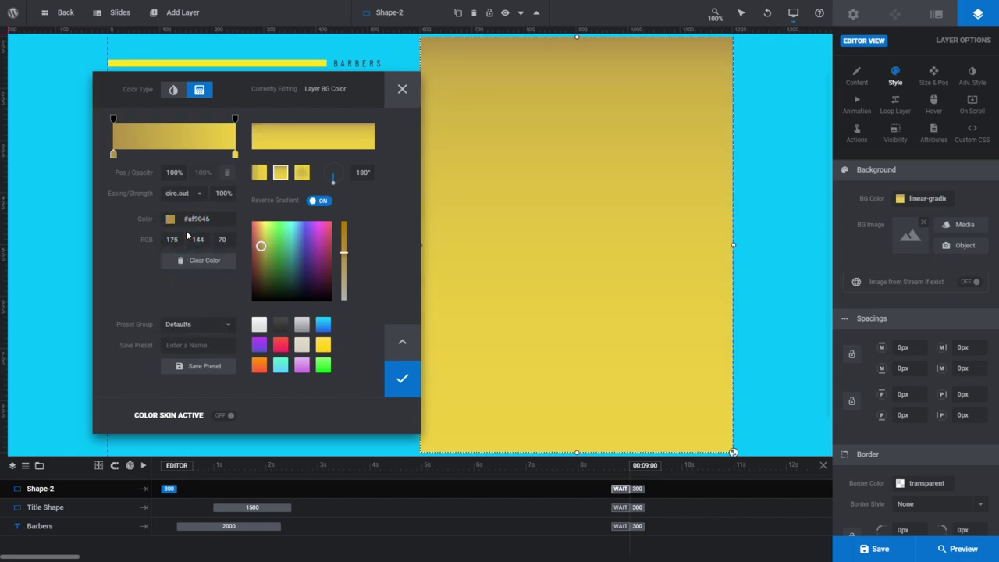
pyautogui.doubleClick(219, 194)
pyautogui.doubleClick(219, 193)
pyautogui.write('30')
# Add colour and opacity stops at 35% and 66%, then drag them toward the gradient start
pyautogui.click(156, 155)
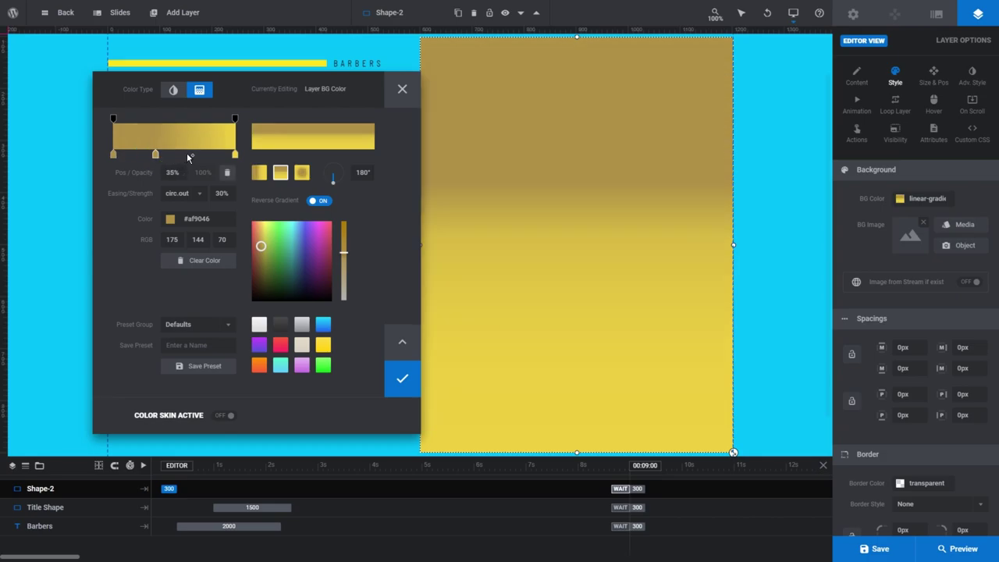
pyautogui.click(194, 155)
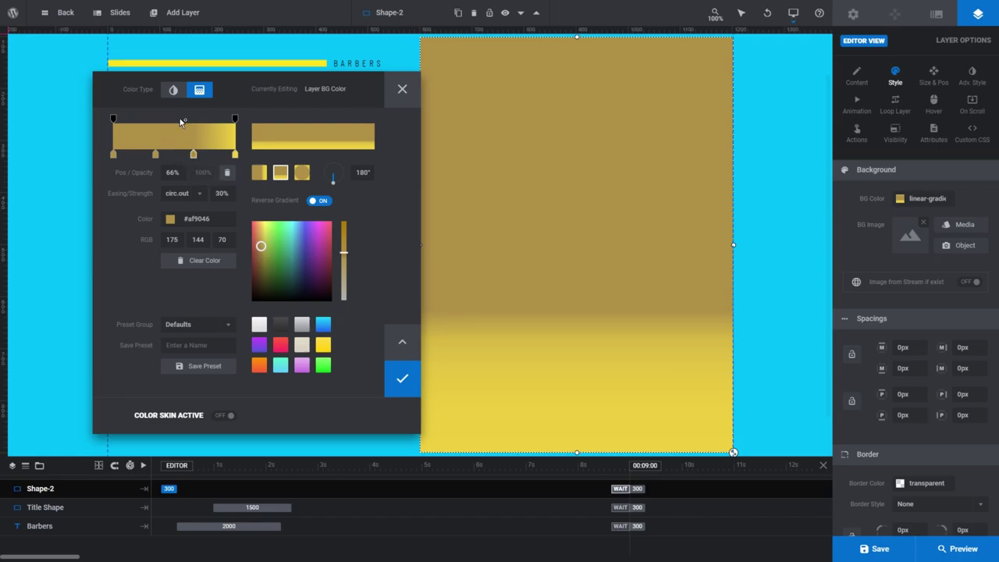
pyautogui.click(156, 120)
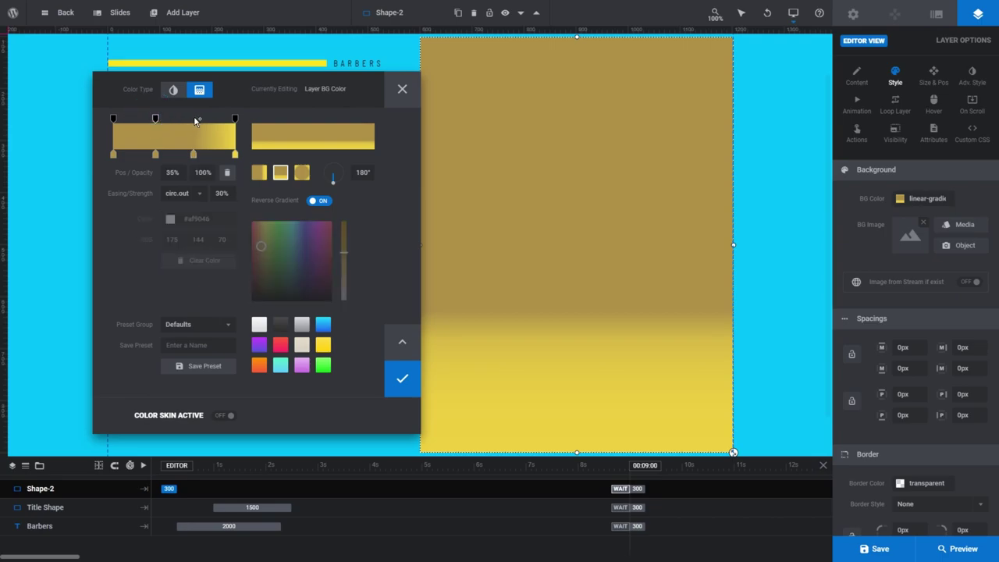
pyautogui.click(193, 120)
pyautogui.moveTo(193, 120); pyautogui.dragTo(135, 119)
pyautogui.moveTo(156, 154); pyautogui.dragTo(133, 154)
pyautogui.moveTo(194, 153); pyautogui.dragTo(137, 155)
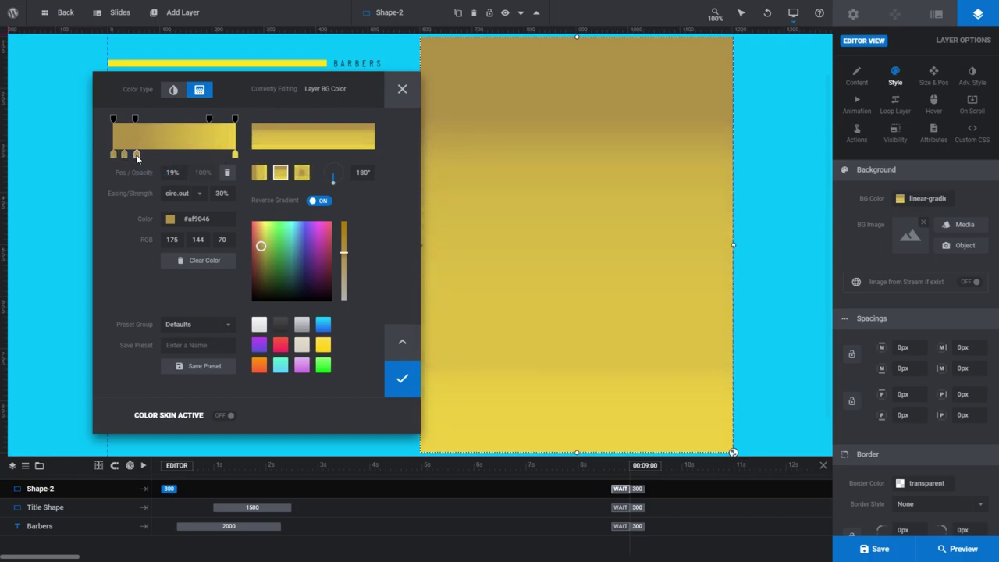
# Delete the two extra colour stops and apply the gold gradient to Shape-2
pyautogui.click(226, 173)
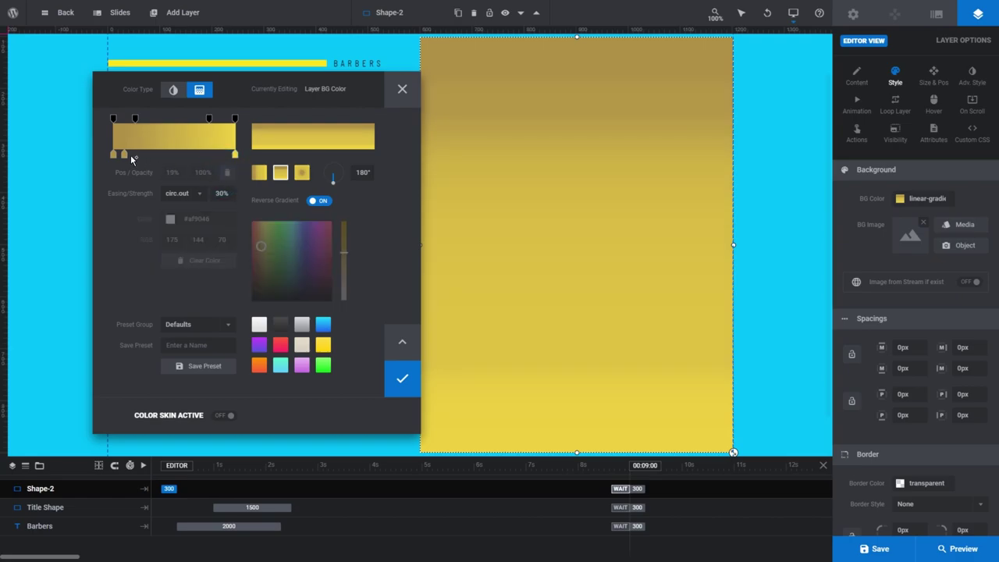
pyautogui.click(125, 156)
pyautogui.click(227, 172)
pyautogui.click(403, 380)
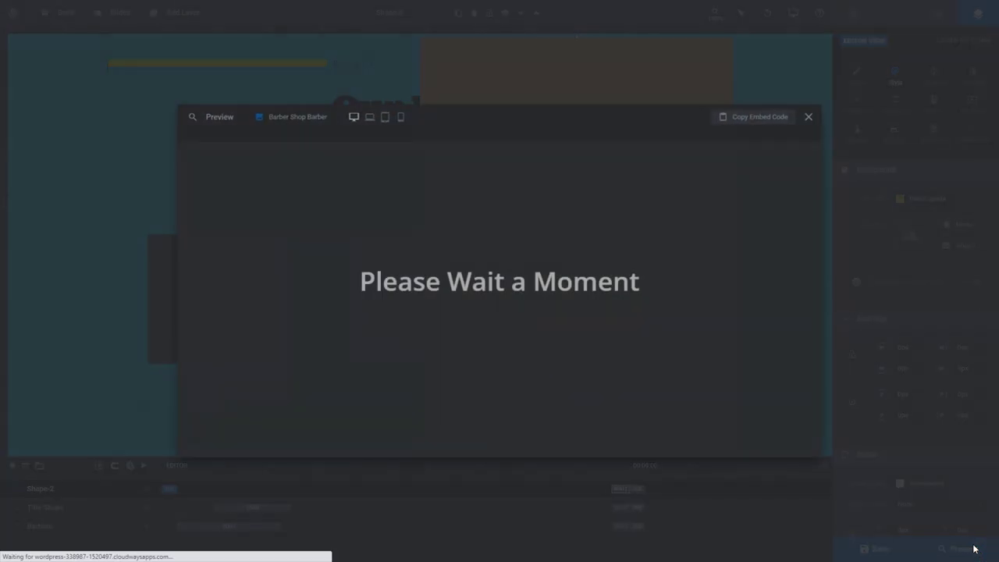